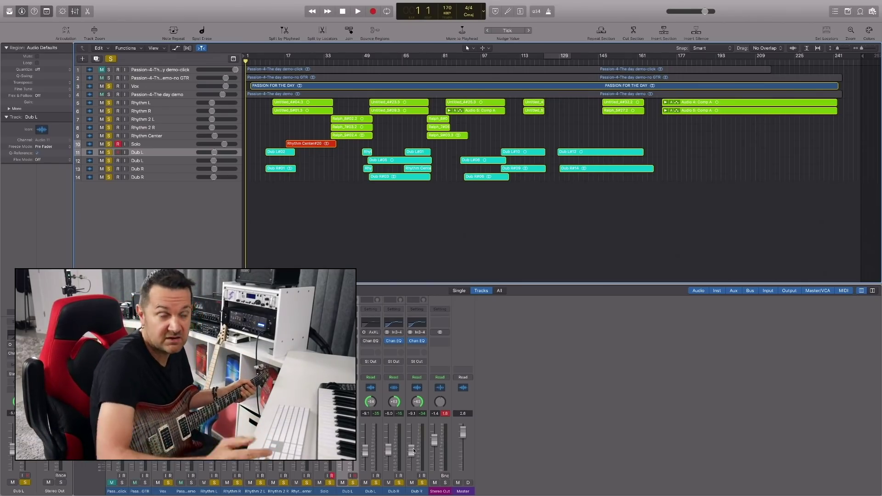
- Select the five rhythm guitar tracks from Rhythm L through Rhythm Center to point out their regions
left_click(158, 103)
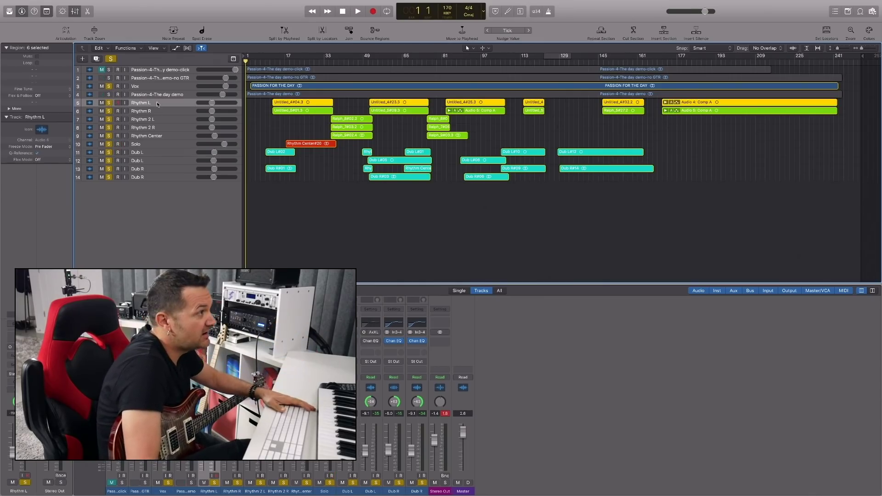
left_click(162, 131, "shift")
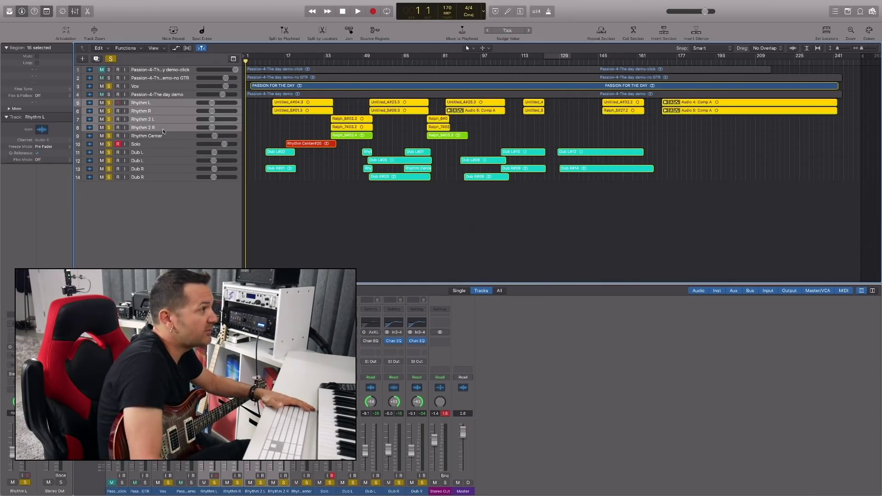
left_click(163, 135, "shift")
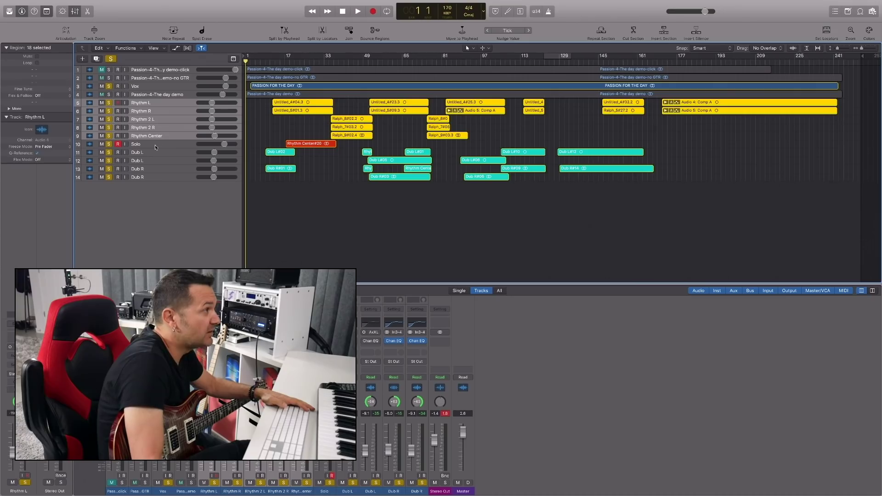
- Highlight the Solo track, followed by all four Dub L and Dub R tracks, and clear the region selection
left_click(156, 146)
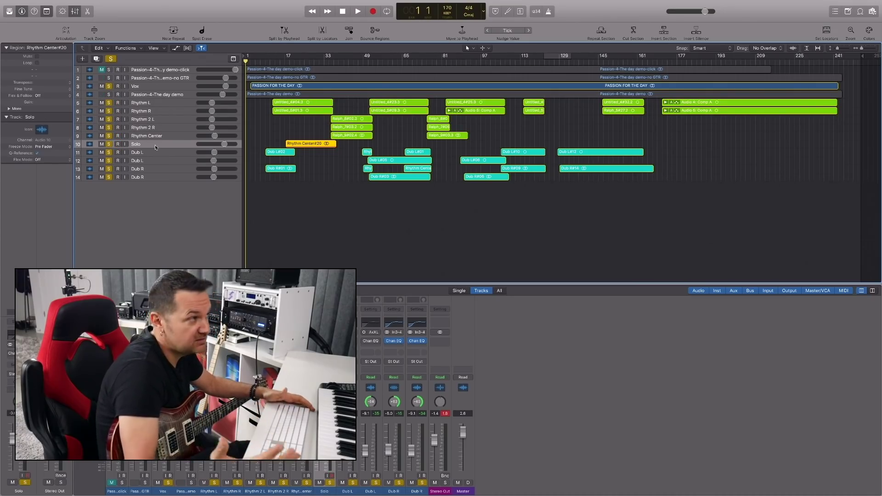
scroll(155, 151, "down", 1)
left_click(155, 153)
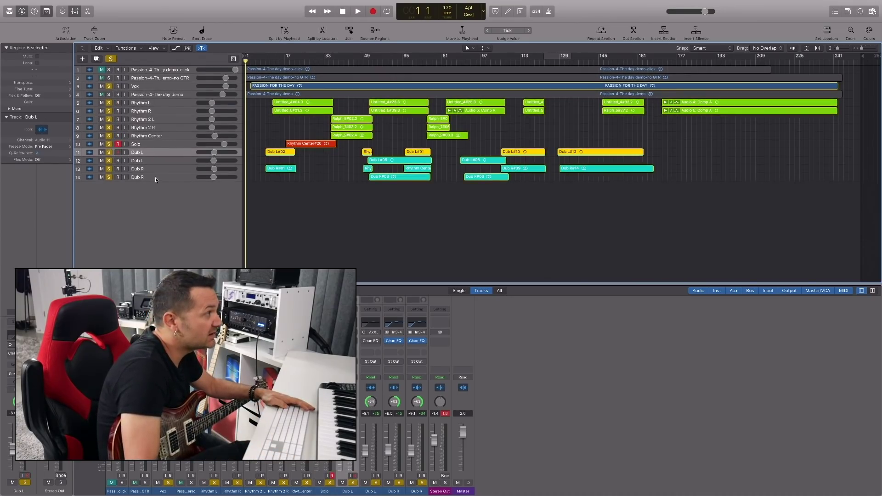
left_click(156, 177, "shift")
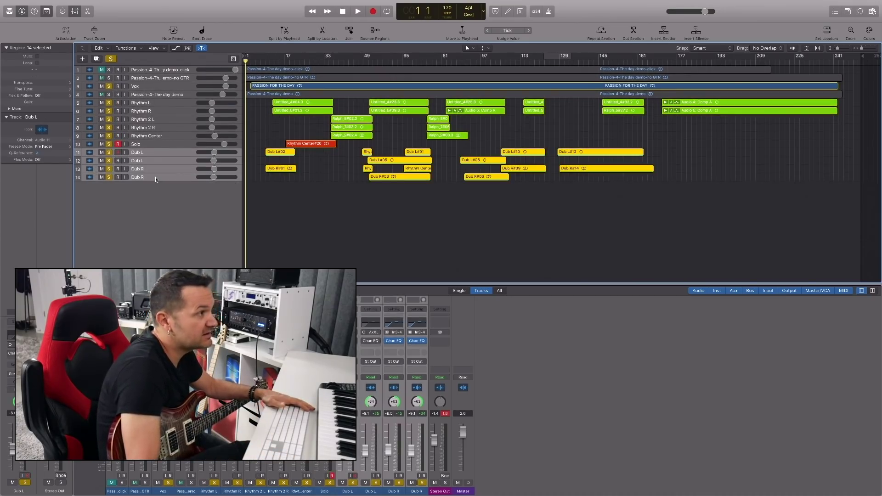
left_click(296, 202)
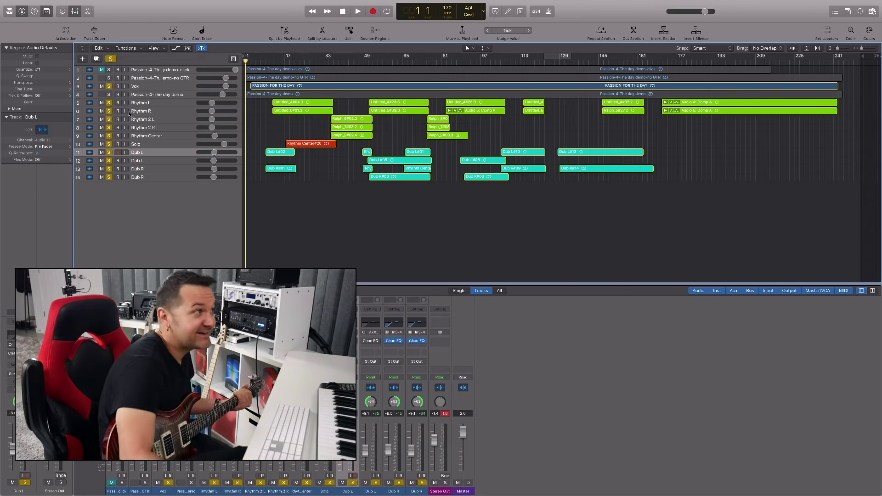
- Mute guitar tracks 5 to 14, and leave the four reference tracks above them unmuted and unsoloed
left_click_drag(101, 102, 101, 178)
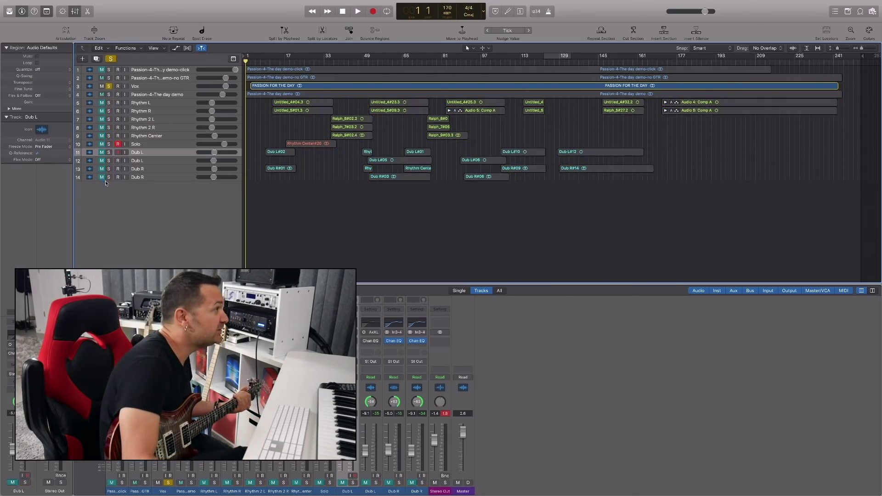
left_click(102, 87)
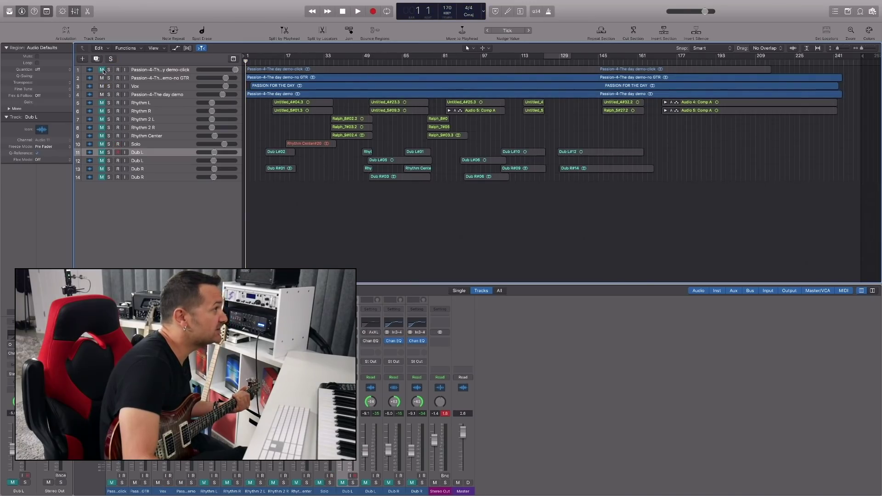
left_click(138, 78)
key("Down")
key("Down")
key("Down")
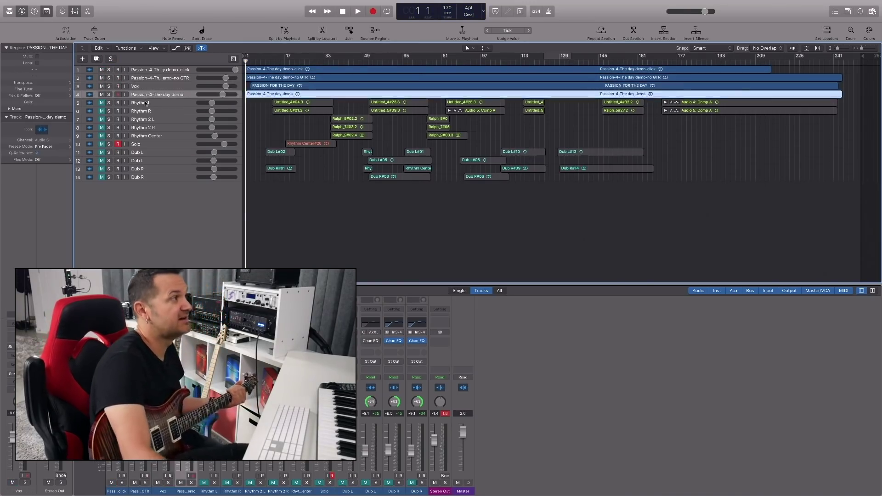
- Solo the Passion-4-The day demo-click track and play its opening up to about bar 17
left_click(111, 72)
left_click(111, 72)
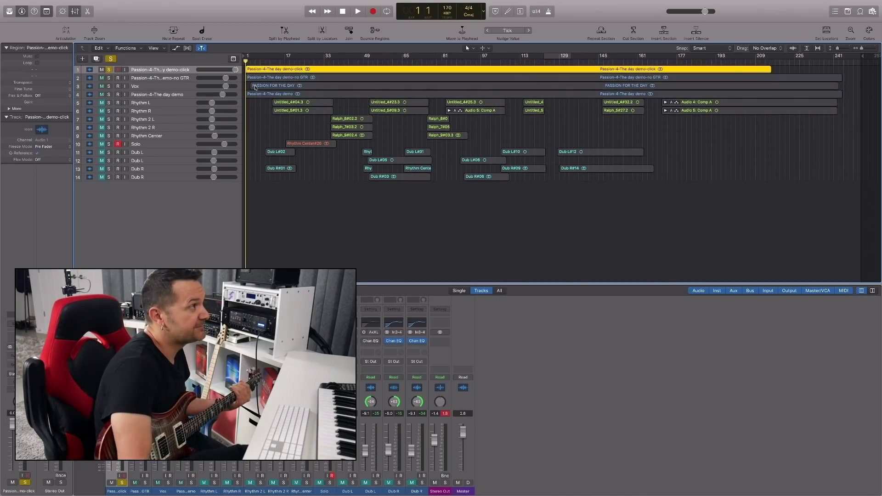
key("space")
key("space")
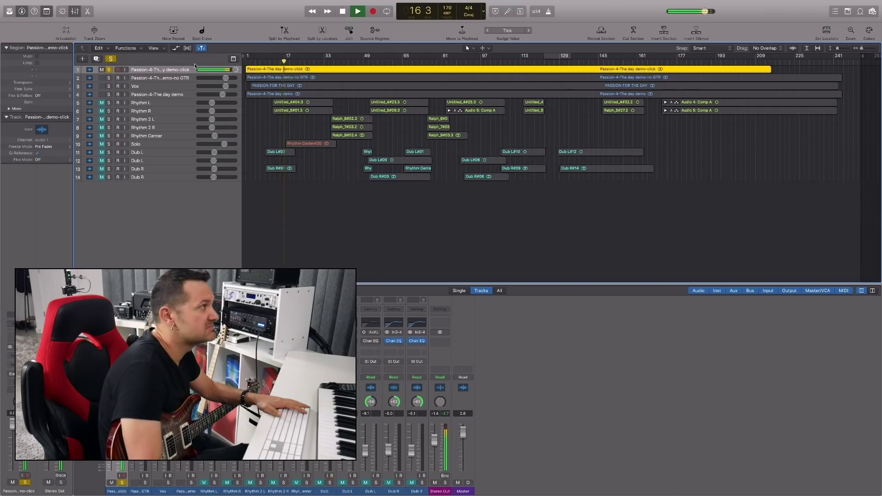
key("space")
- Solo the Passion-4-The day demo-no GTR track in place of the click track and play it from bar 17
left_click(165, 79)
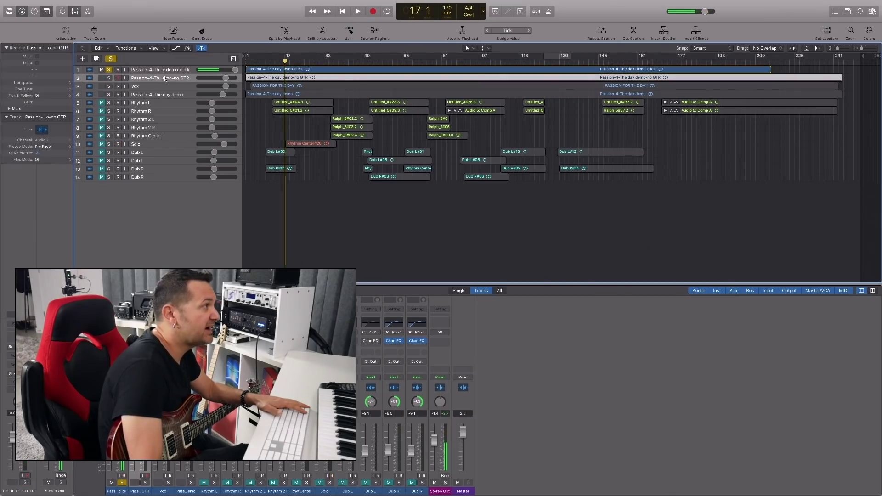
left_click(109, 69)
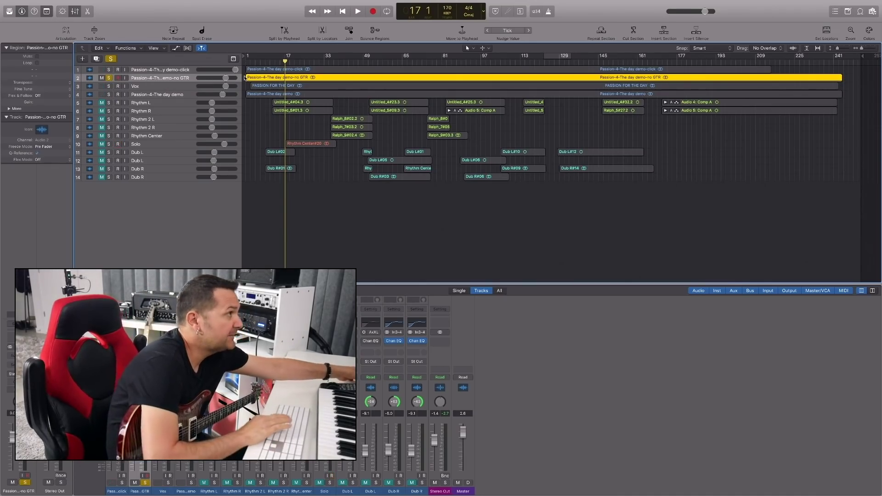
key("space")
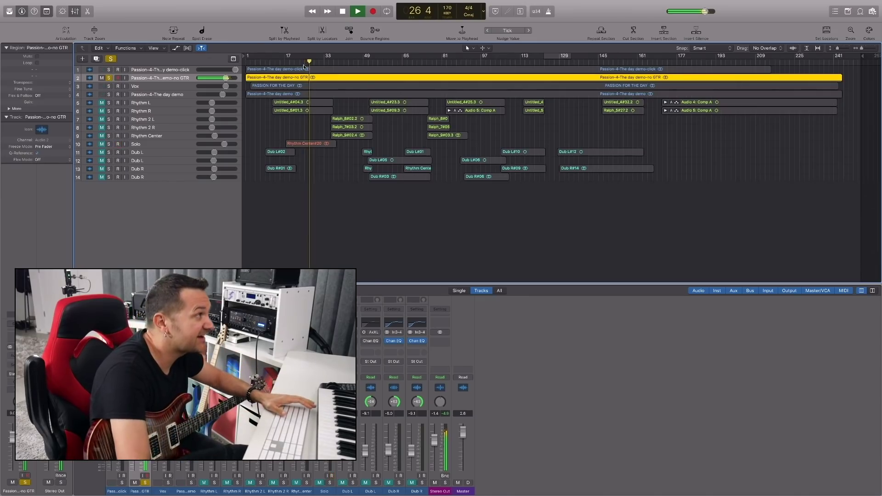
- Compare the click and no GTR tracks by switching solo between them during playback, and stop playback
left_click(109, 70)
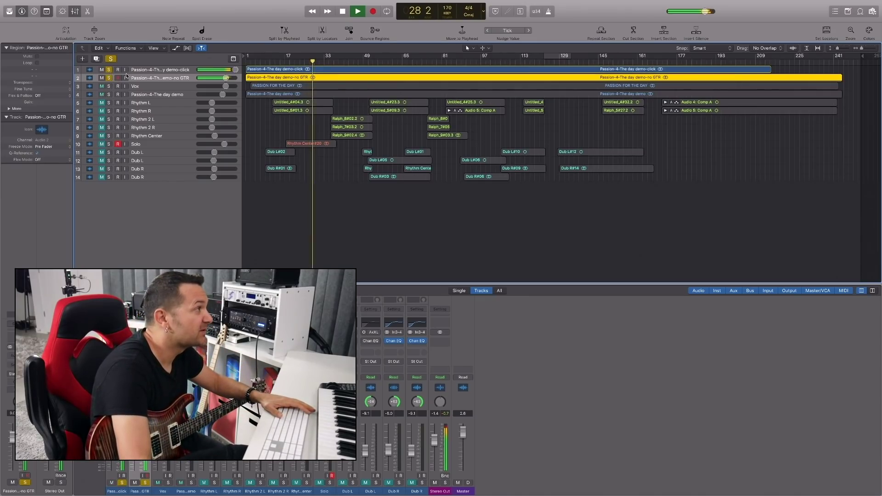
left_click(109, 78)
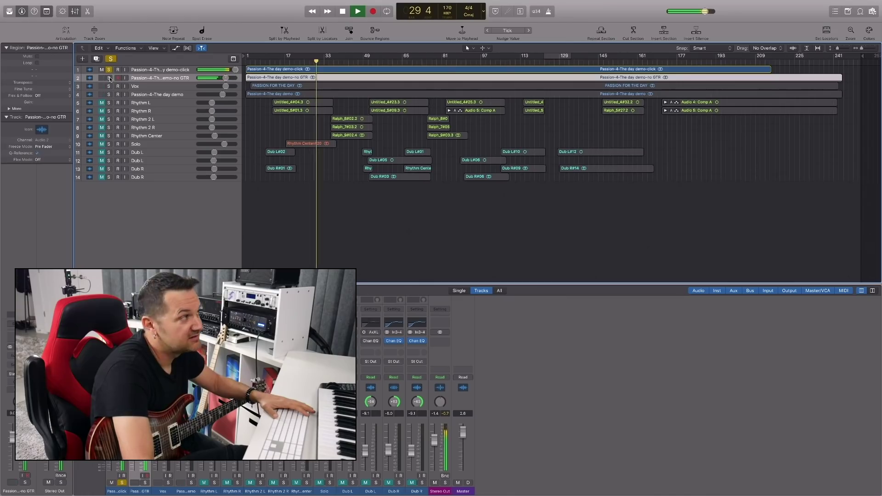
left_click(109, 78)
left_click(108, 69)
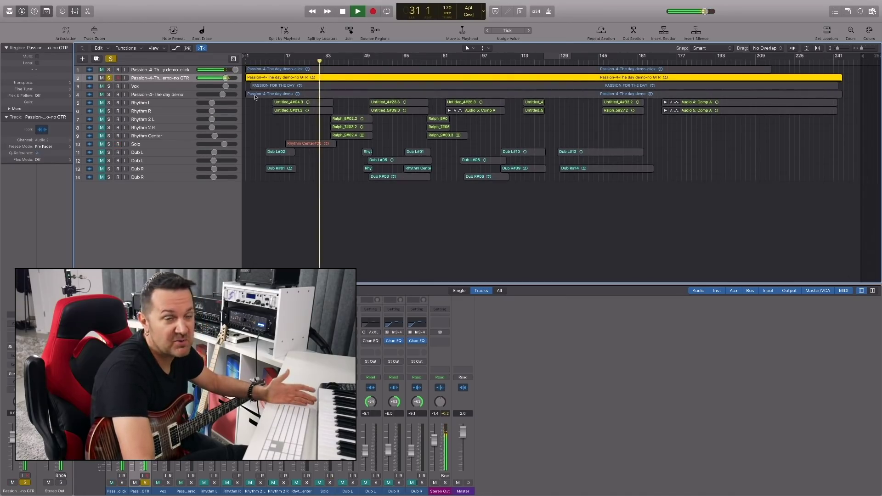
key("space")
- Solo the Vox track alone and play it, jumping ahead to around bar 42 before stopping
left_click(194, 86)
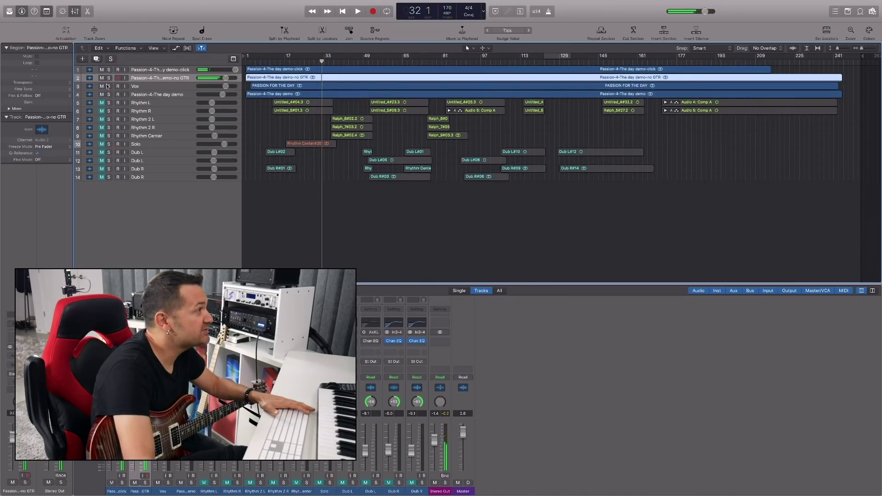
key("space")
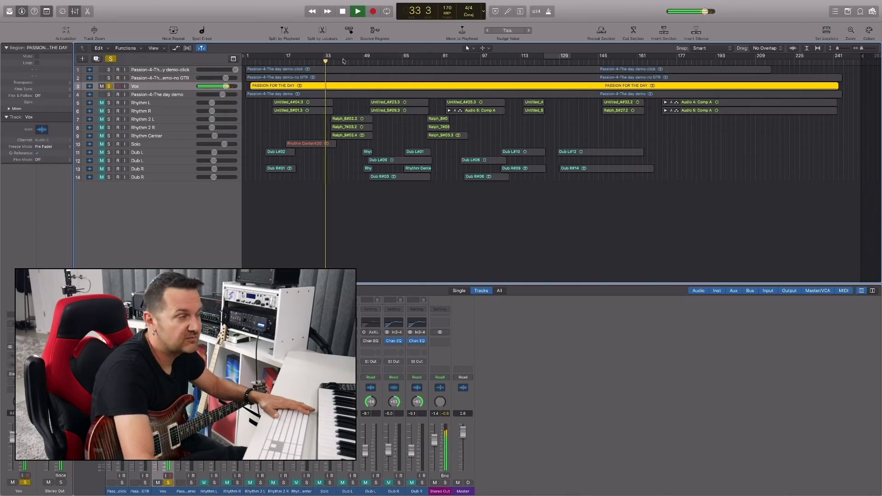
left_click(346, 62)
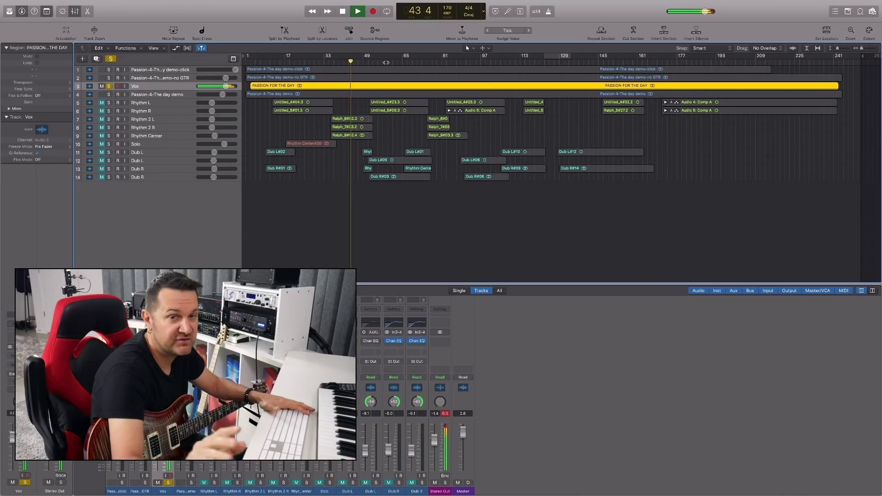
key("space")
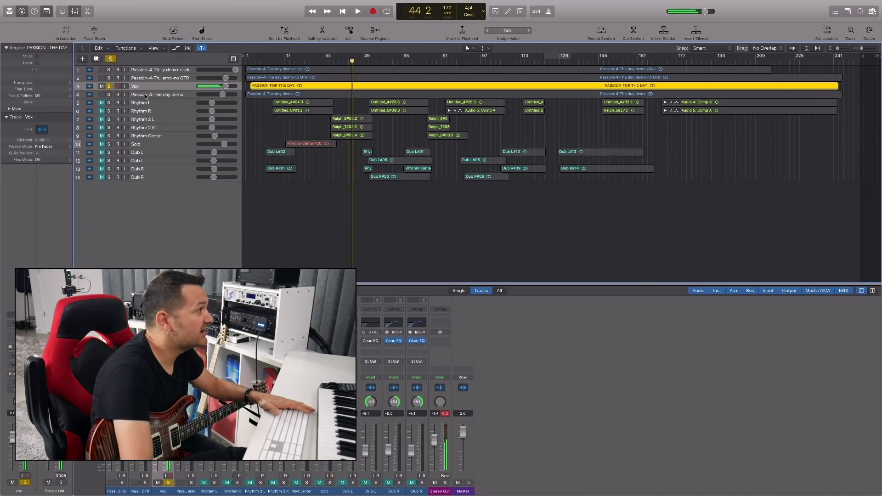
- Solo the full Passion-4-The day demo track, play a few bars from bar 44, and clear its solo
left_click(133, 96)
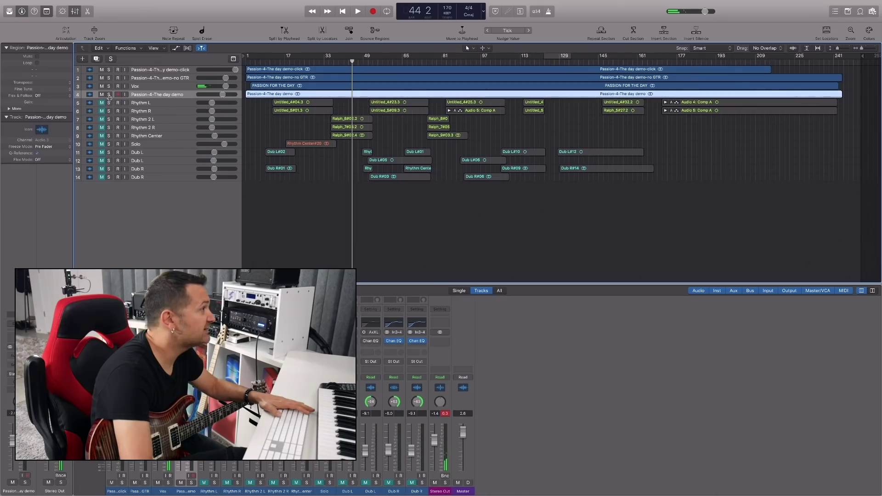
left_click(109, 94)
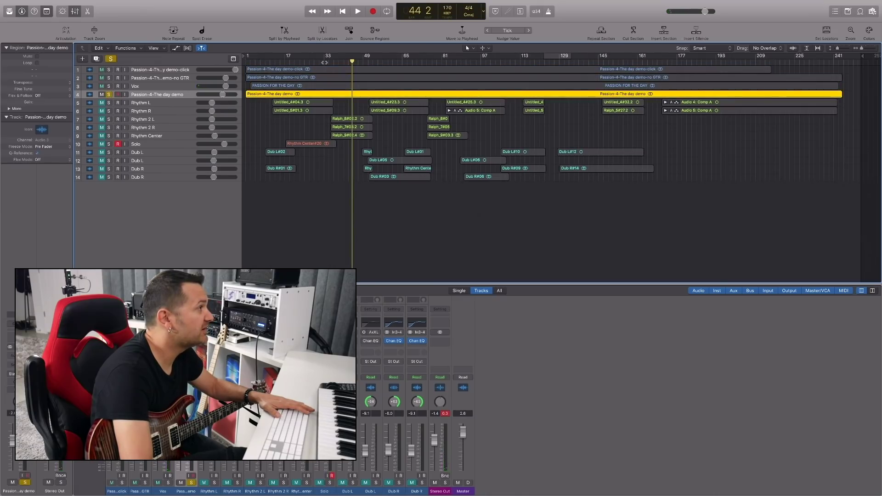
key("space")
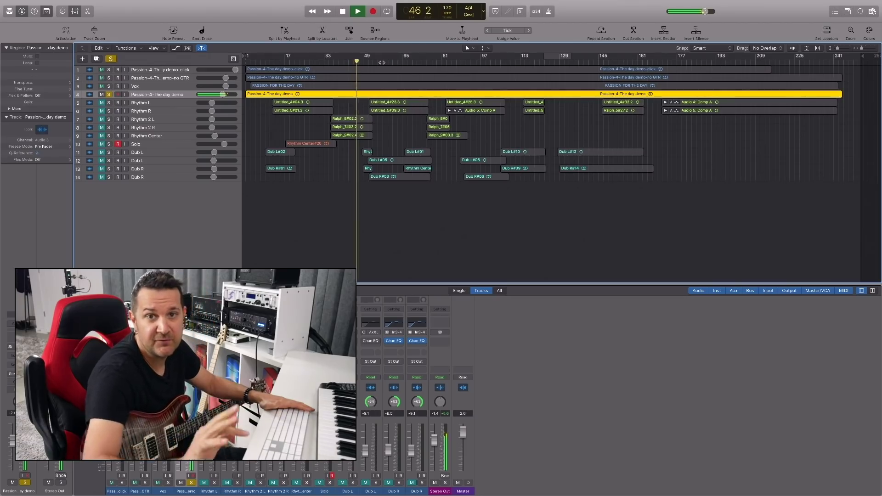
key("space")
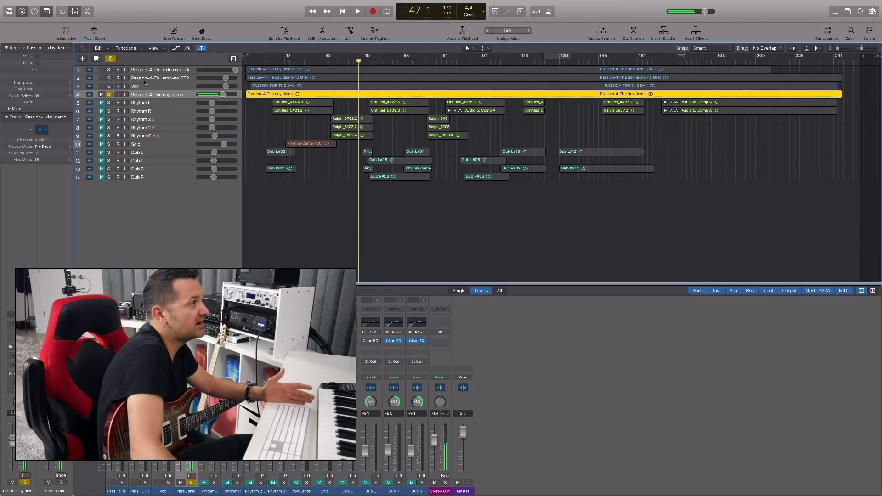
left_click(109, 95)
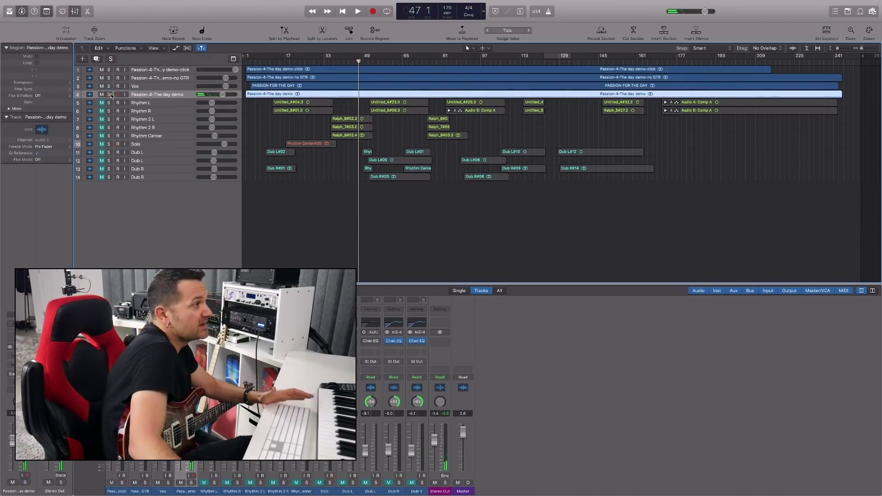
- Return the playhead to the start of the song and solo the five tracks from Rhythm L through Rhythm Center
key("Return")
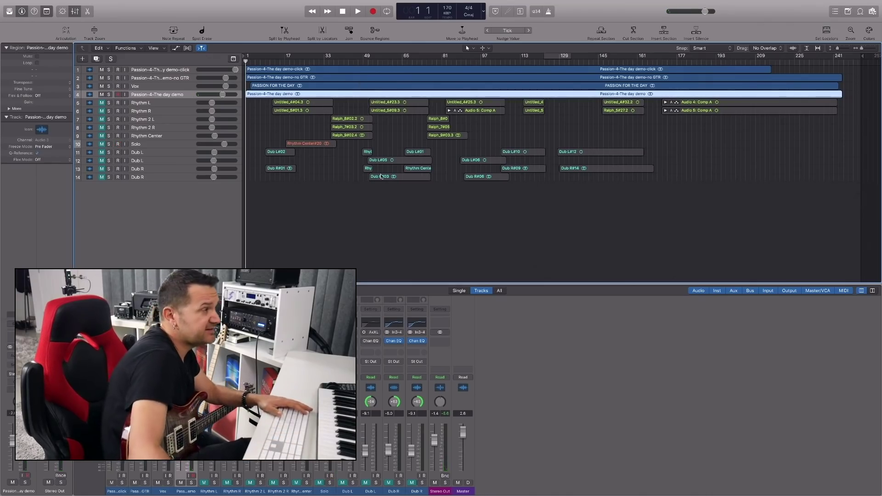
left_click(119, 144)
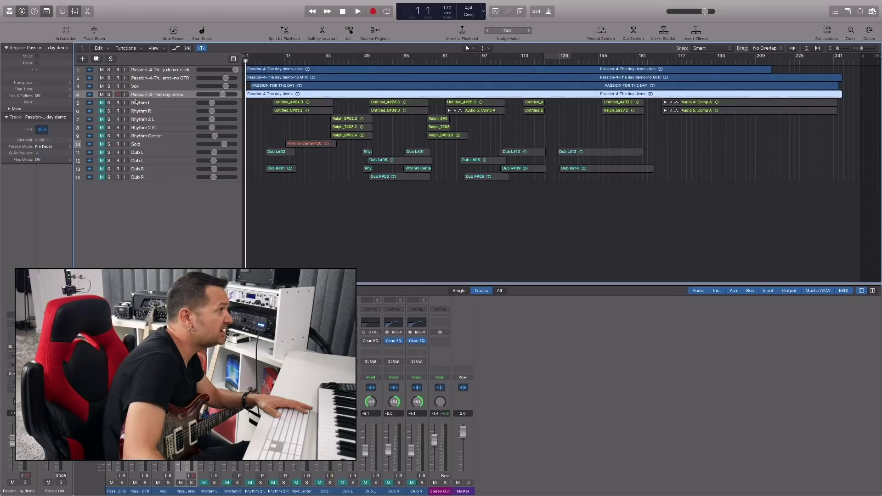
left_click(141, 103)
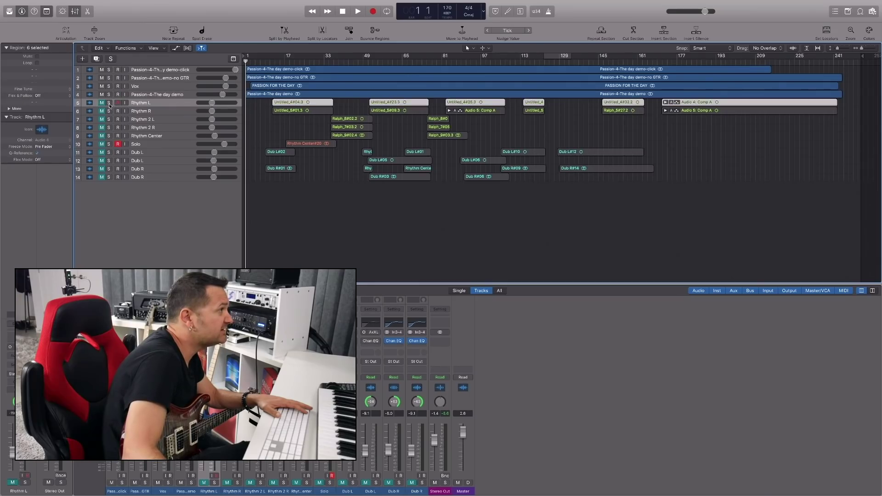
left_click(109, 136)
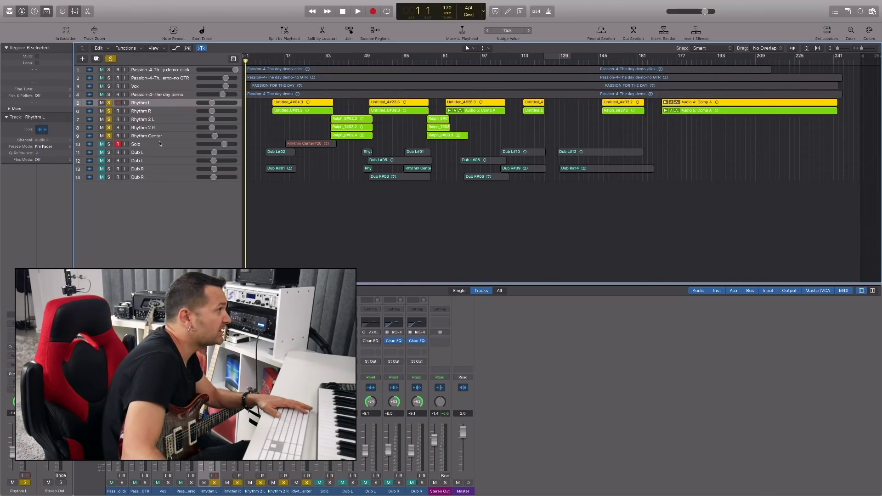
- Play the soloed rhythm guitars from bar 16 with the no GTR track, and switch the accompanying solo to Vox
left_click(281, 58)
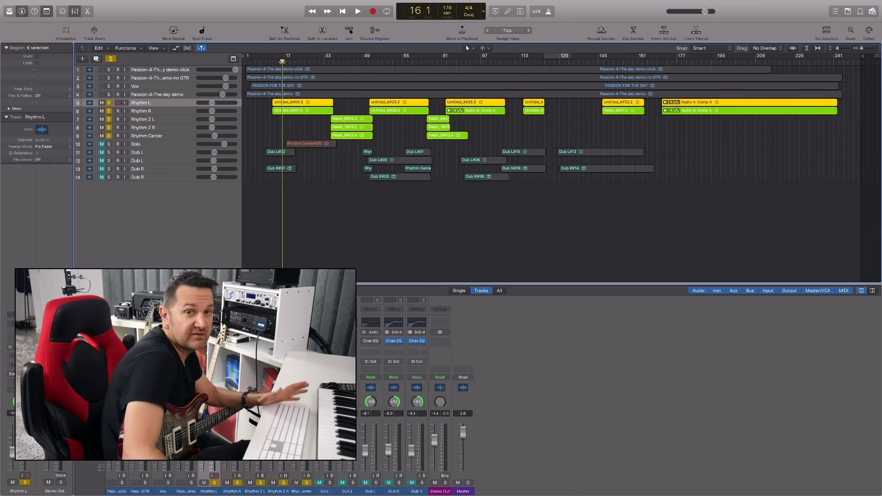
left_click(151, 78)
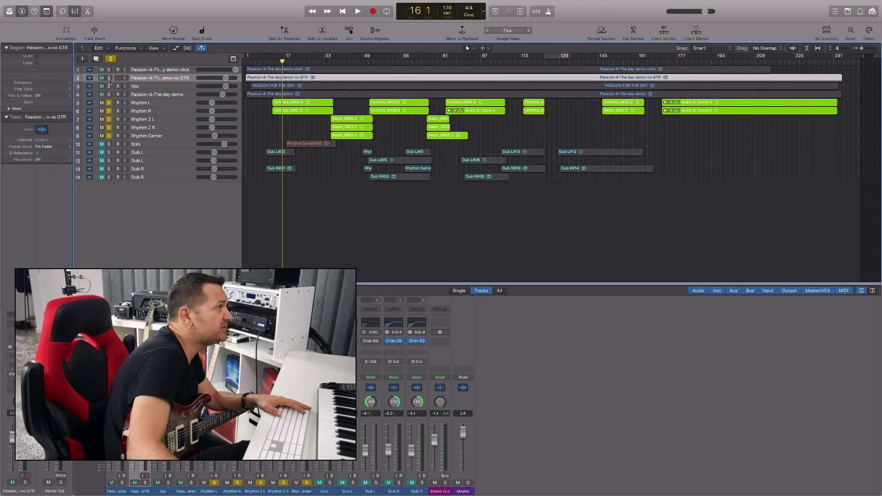
key("space")
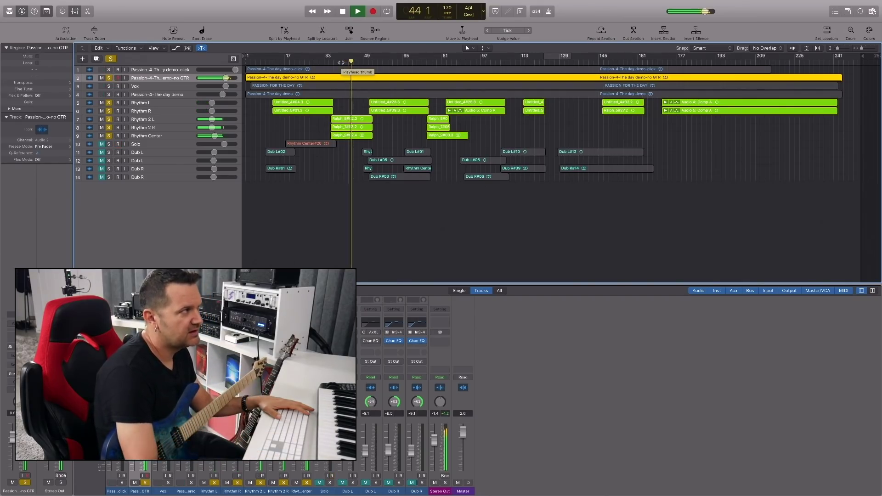
left_click(148, 87)
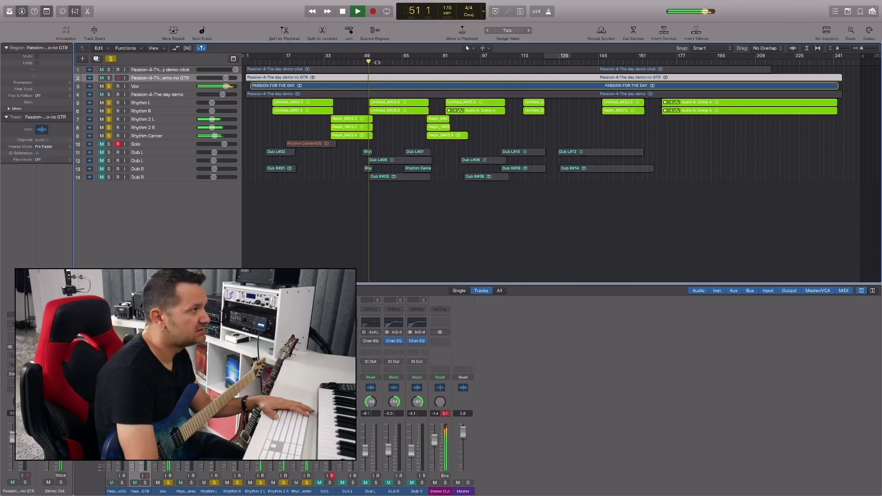
- Add the Solo track, both Dub L tracks and the first Dub R track to the solo, and play from bar 149
key("space")
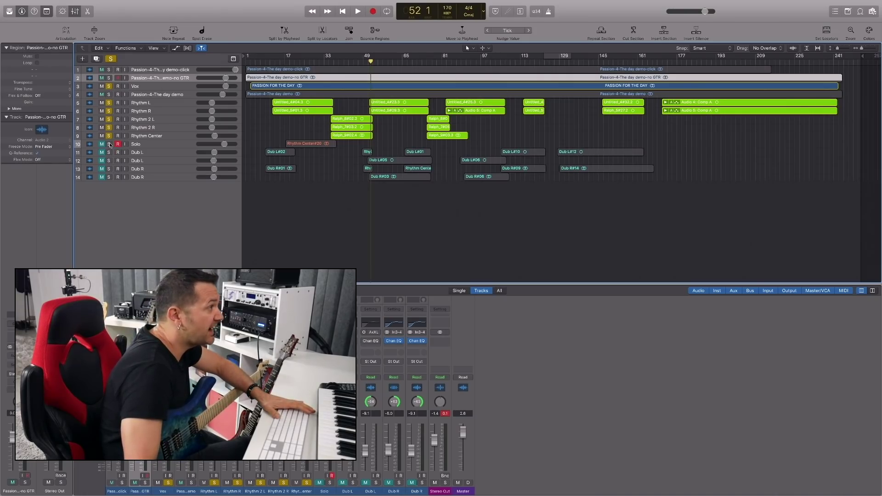
left_click_drag(110, 145, 109, 169)
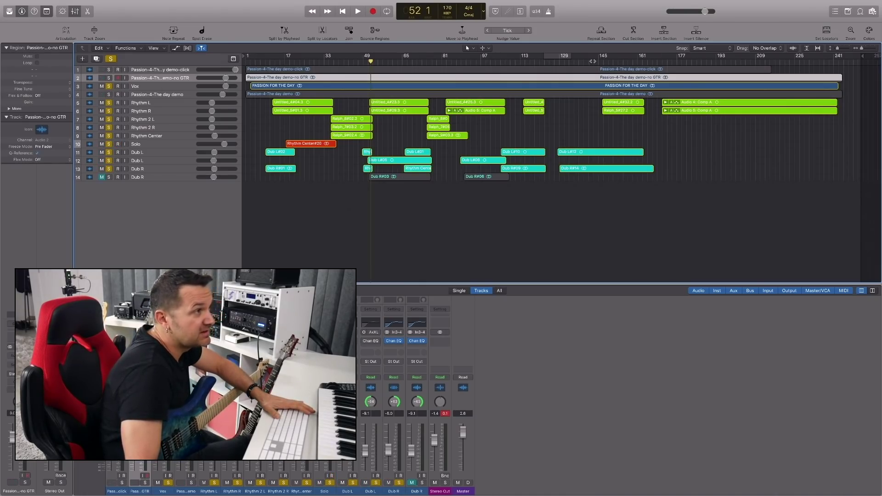
left_click(626, 60)
left_click(642, 61)
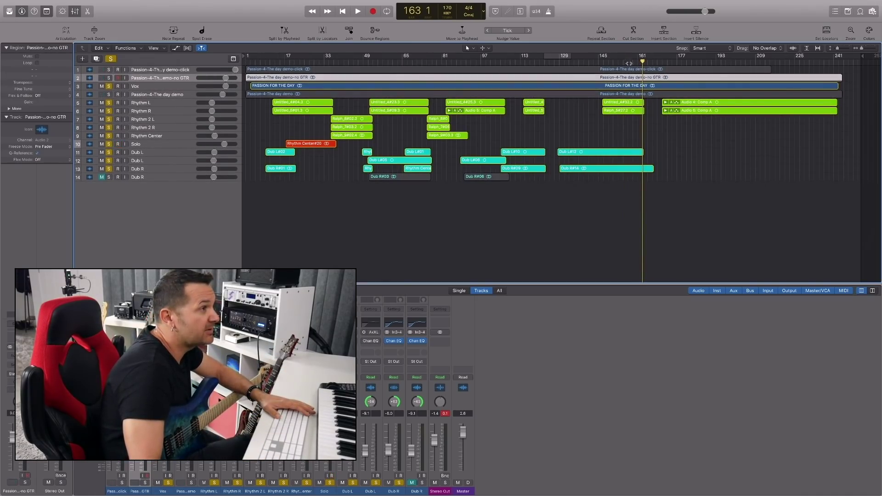
left_click(632, 61)
left_click(608, 62)
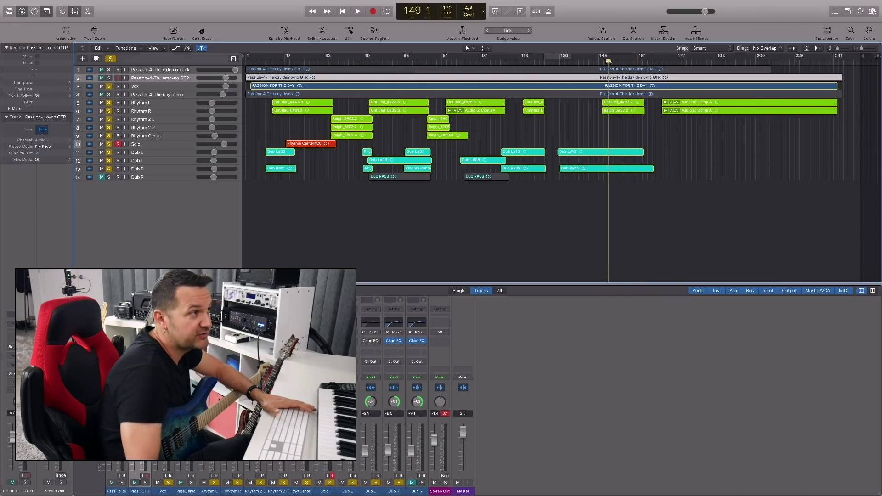
key("space")
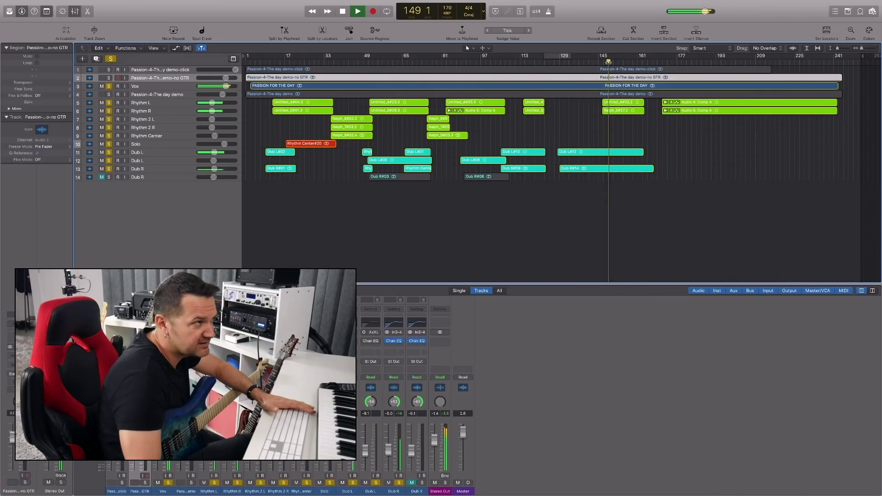
- Play the soloed mix from bar 118 and set a cycle range from about bar 121 to 171 before stopping
left_click(537, 62)
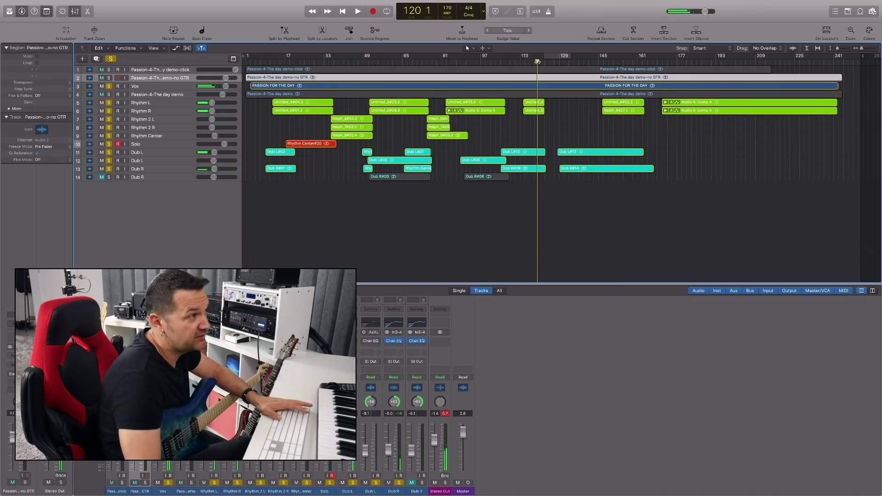
left_click(531, 62)
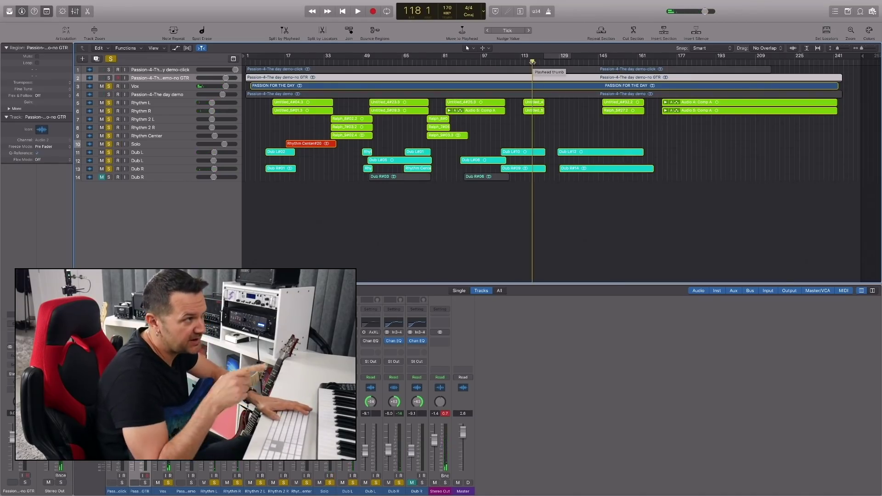
key("space")
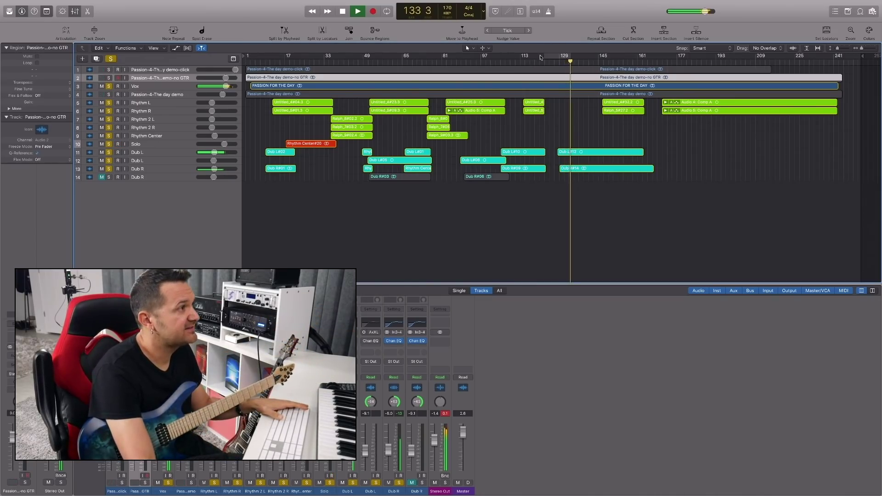
left_click_drag(540, 60, 662, 64)
key("space")
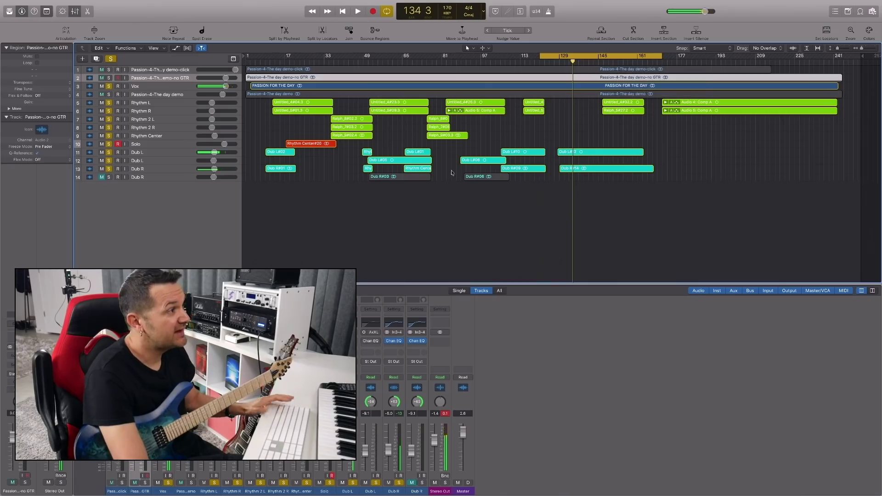
- Select the Solo track for recording and play the section around bar 132
left_click(156, 146)
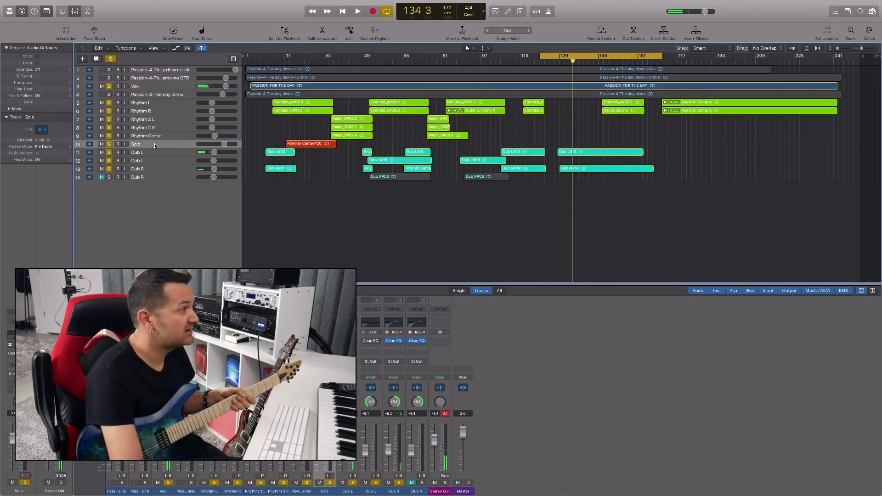
key("ctrl+r")
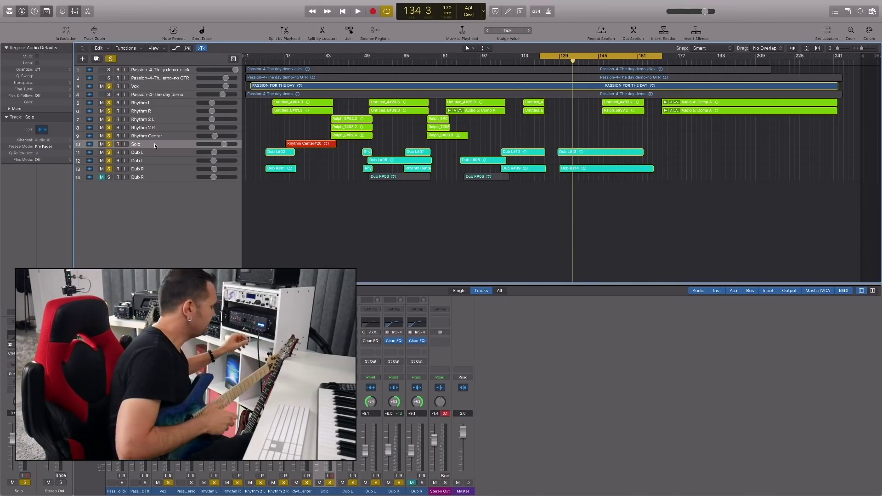
key("space")
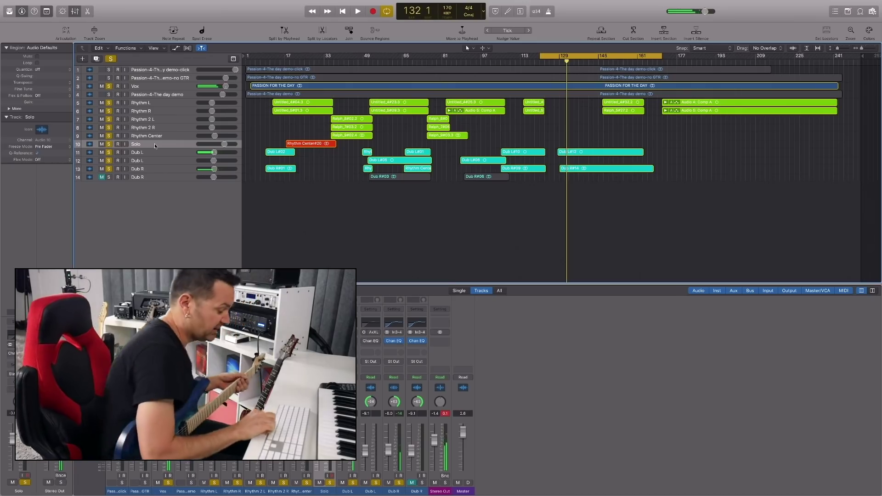
key("Return")
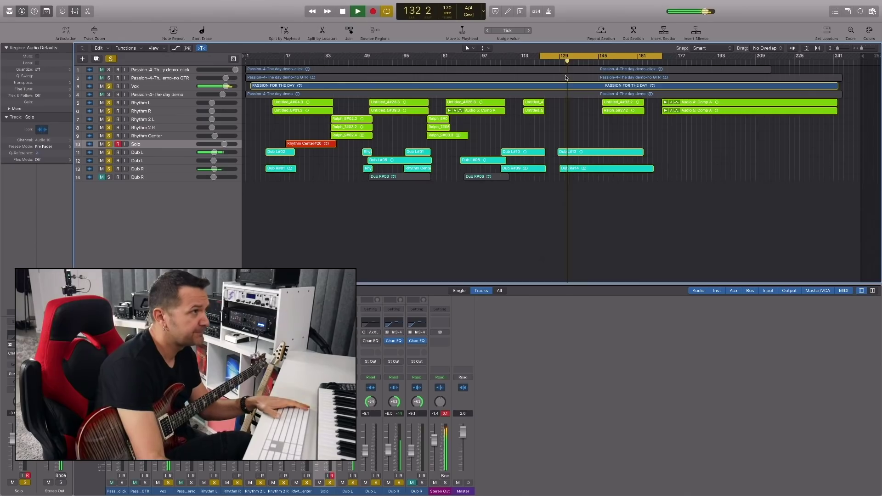
- Turn off the cycle range and record a guitar take on the Solo track from bar 120 to bar 165
left_click(541, 55)
left_click(537, 60)
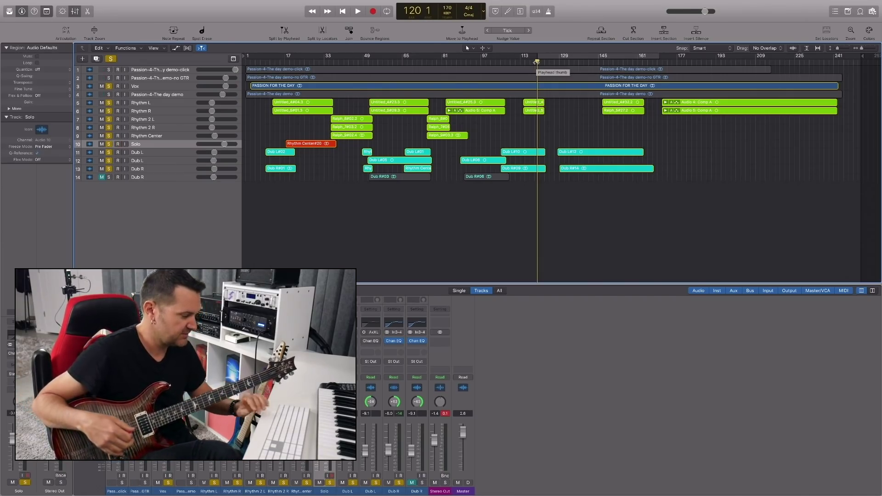
key("space")
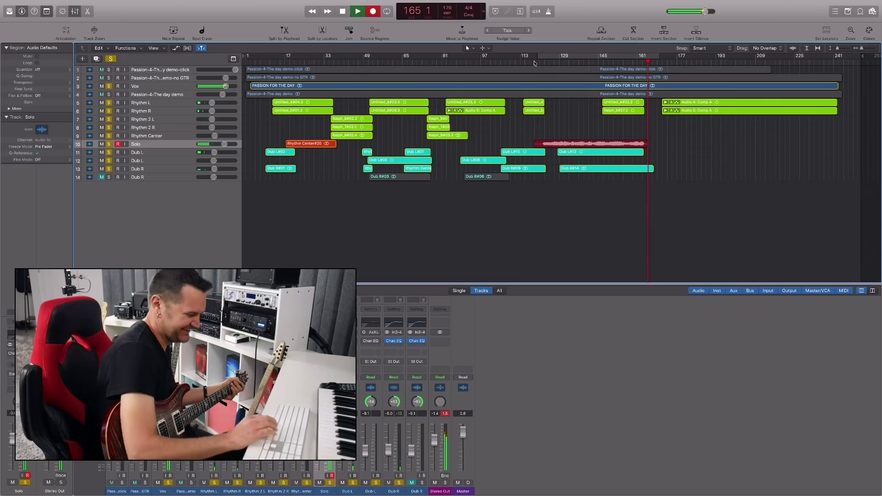
key("space")
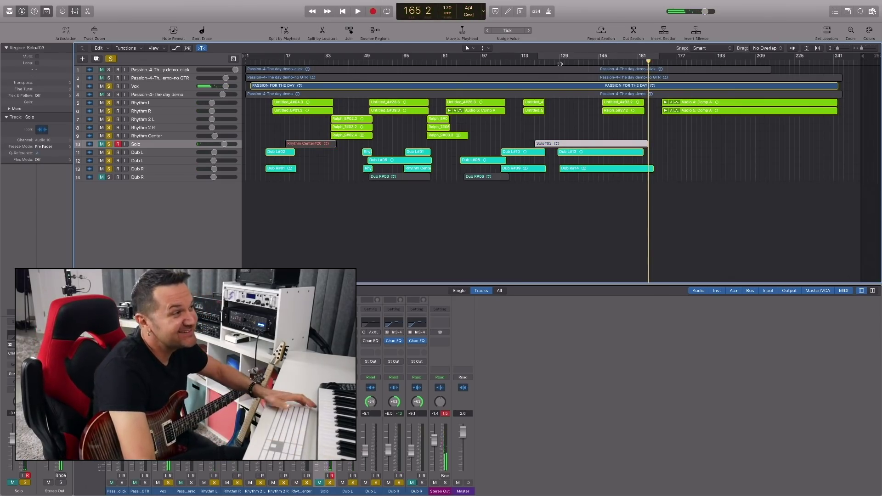
- Unmute the Solo track and lower its volume slightly while playing the new take from around bar 153
key("Return")
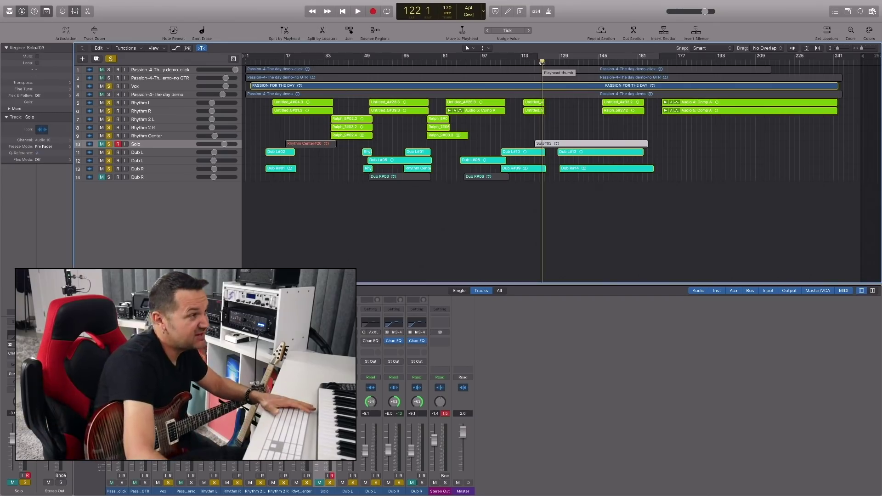
left_click(619, 62)
key("space")
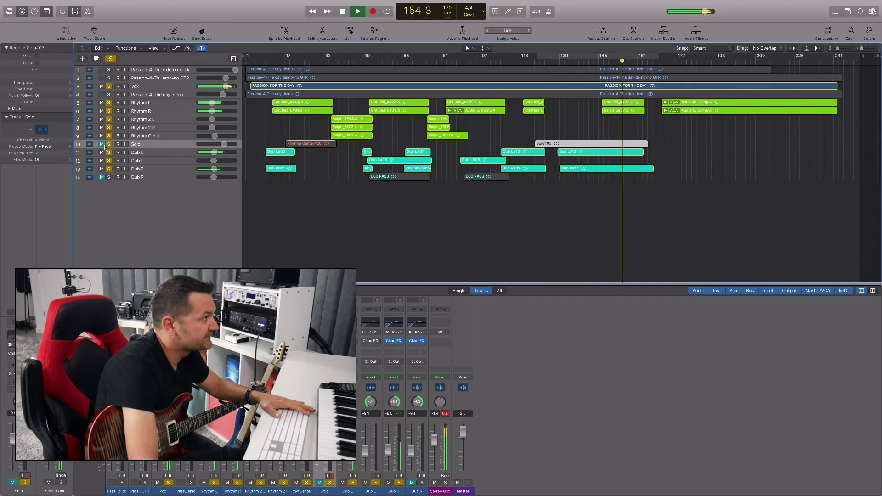
left_click(159, 145)
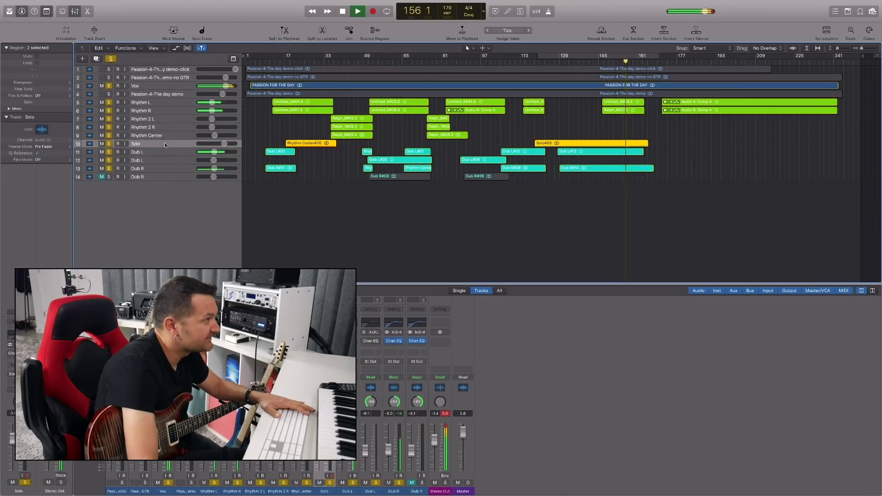
left_click_drag(224, 144, 222, 144)
key("ctrl+r")
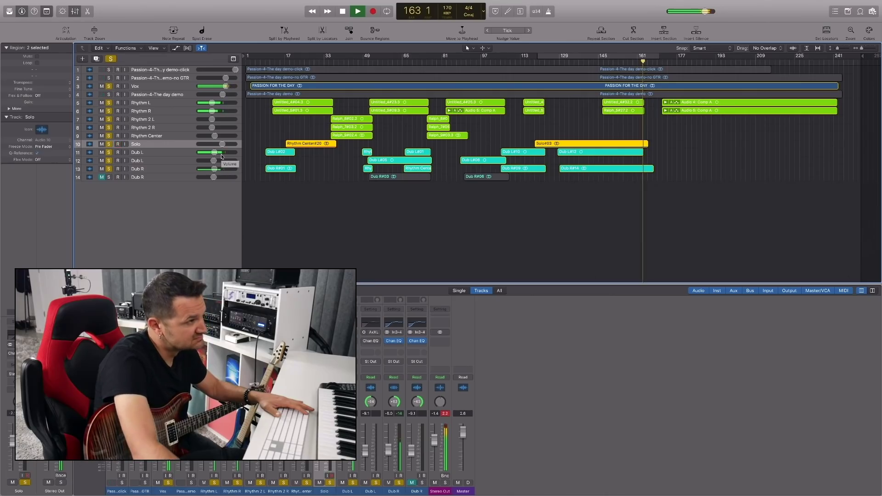
- Replay the ending of the new Solo take from bar 162 with its waveform enlarged
left_click(640, 63)
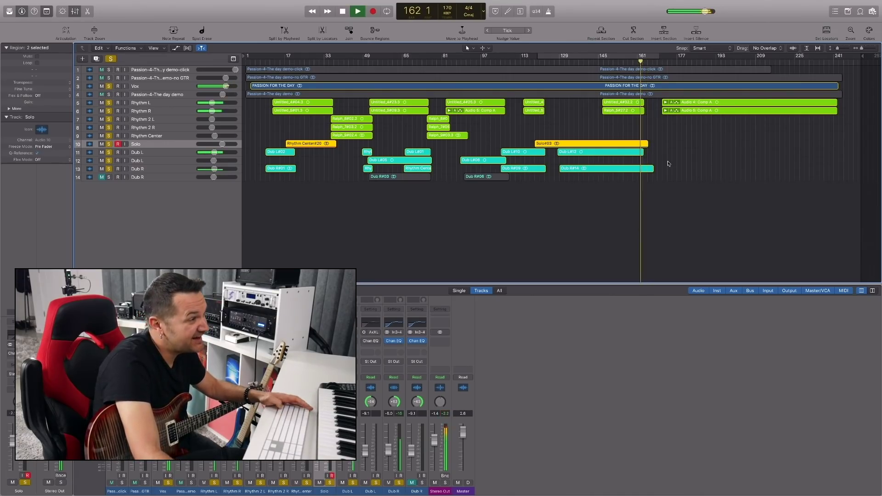
scroll(528, 172, "up", 5)
scroll(527, 171, "up", 5)
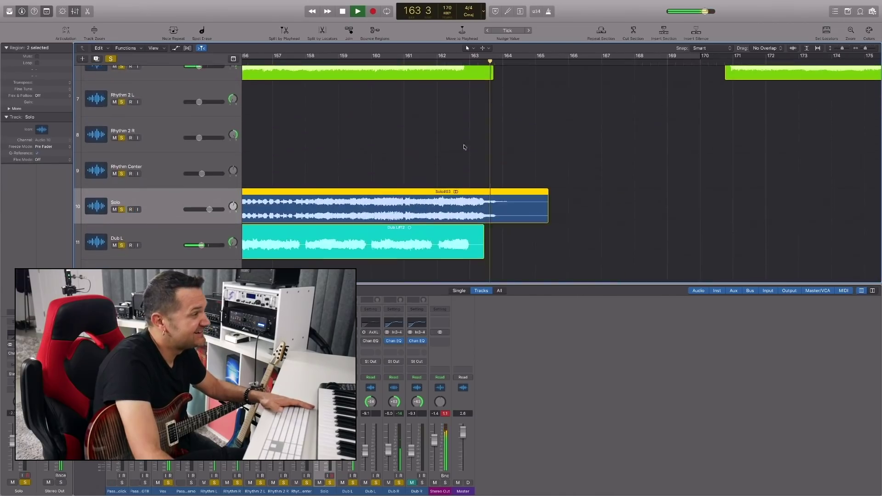
key("space")
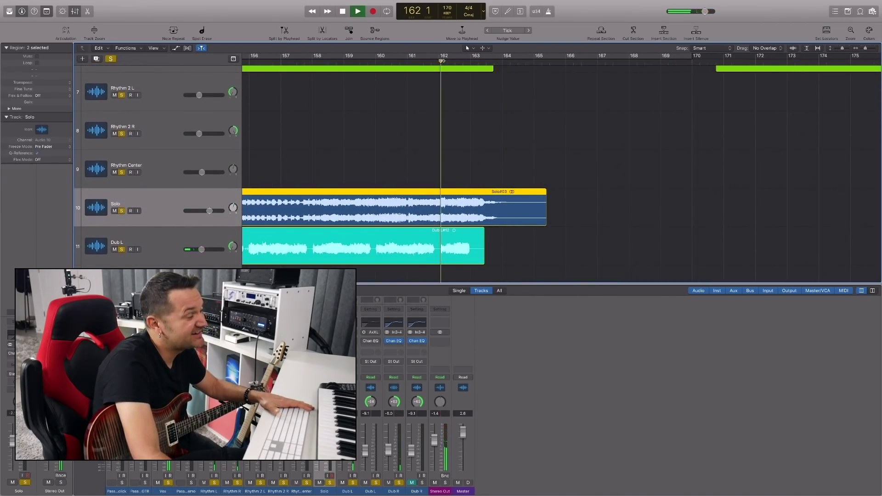
key("space")
- Split the new Solo take at bar 163 and delete the part after the split
left_click(470, 63)
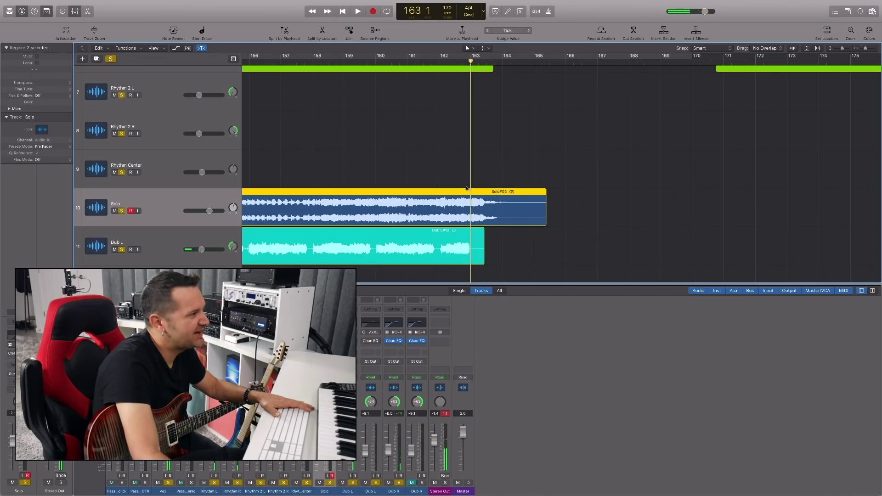
left_click(472, 216)
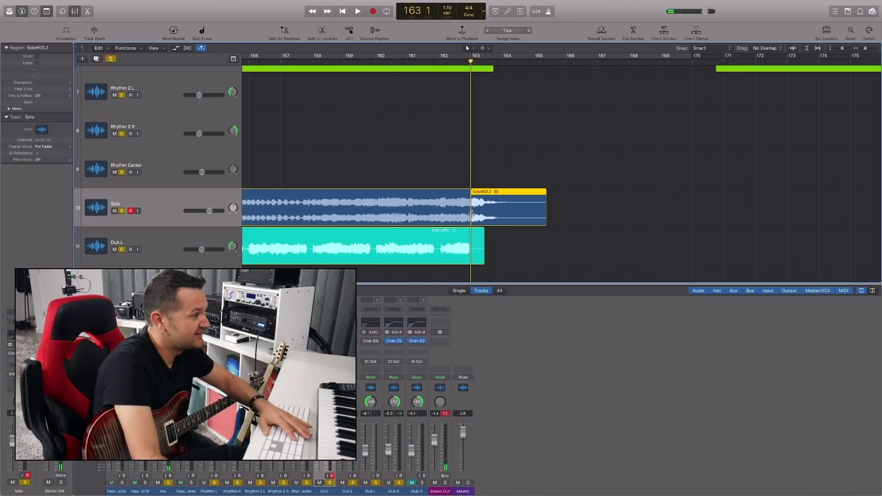
key("Delete")
- Play from bar 161 beat 3 to check the trimmed solo ending and the transition into the last rhythm section
left_click(421, 63)
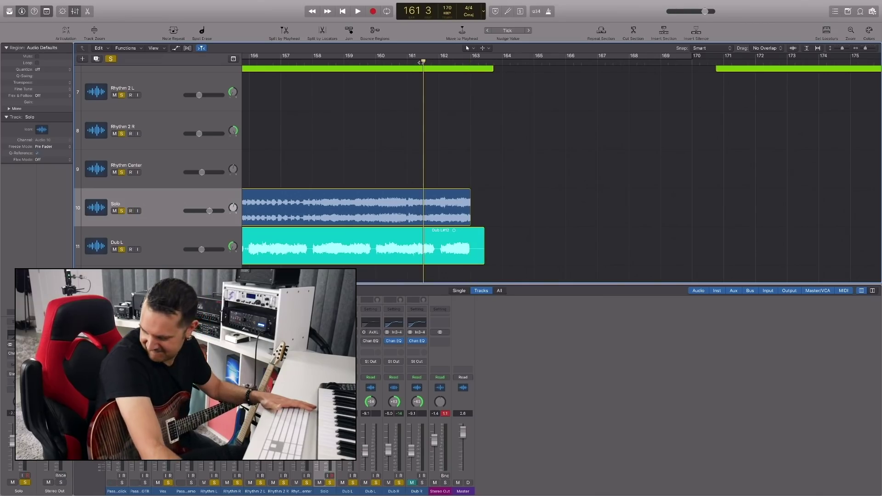
key("space")
key("super+Right")
key("super+Right")
key("super+Right")
key("super+Right")
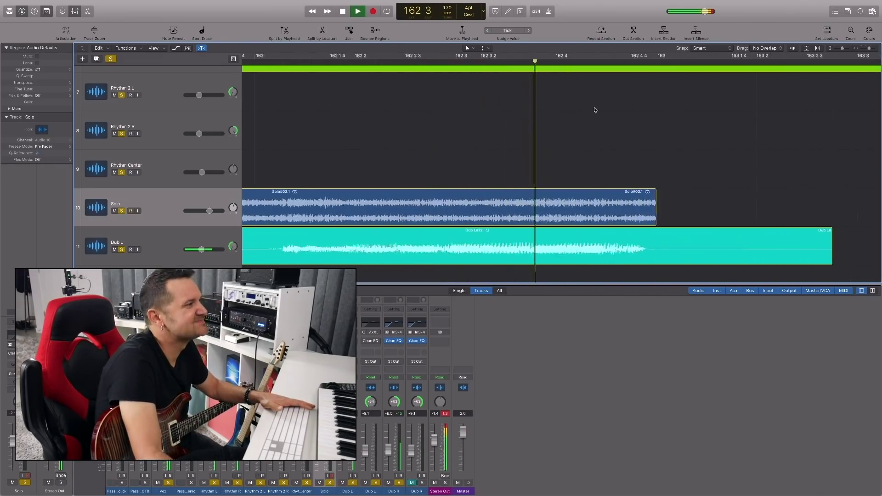
left_click(542, 147, "ctrl+alt")
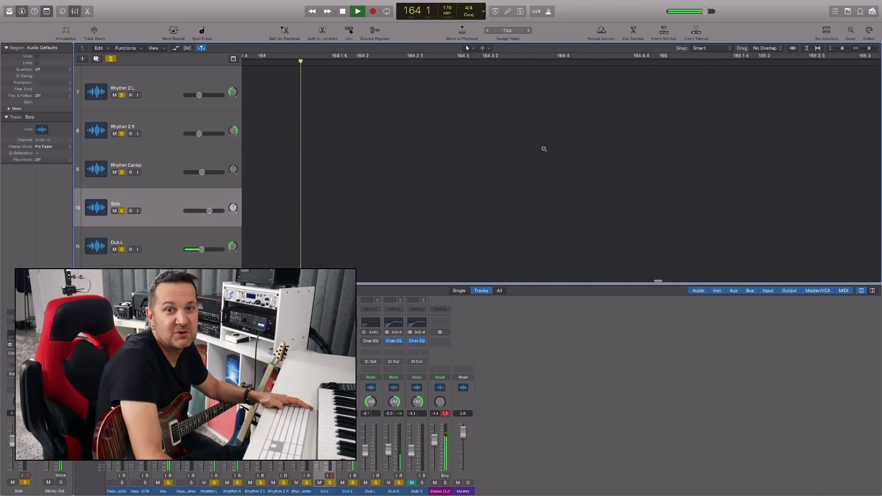
left_click(542, 148, "ctrl+alt")
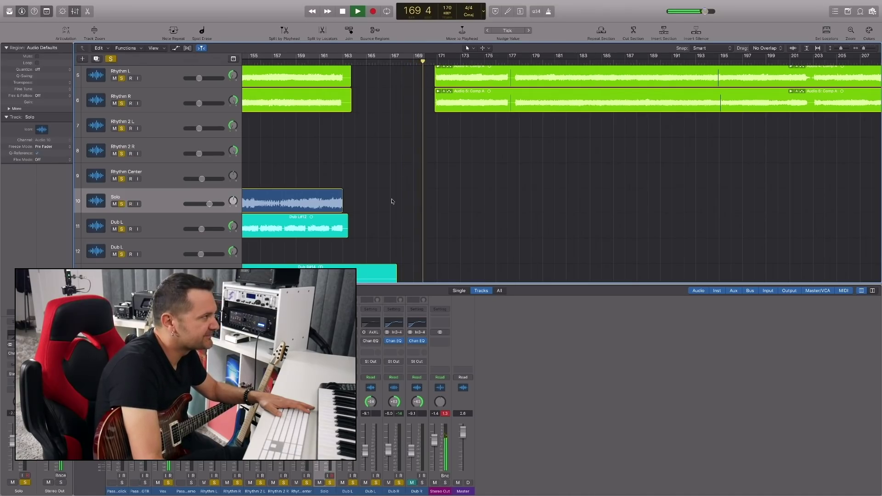
left_click(418, 187, "ctrl+alt")
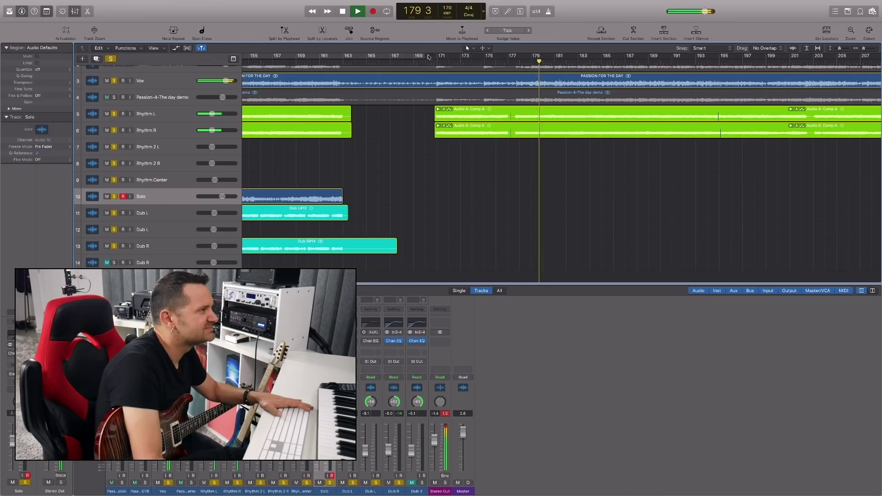
- Replay the entry of the final Rhythm L and Rhythm R section from bar 171, then stop
key("space")
key("space")
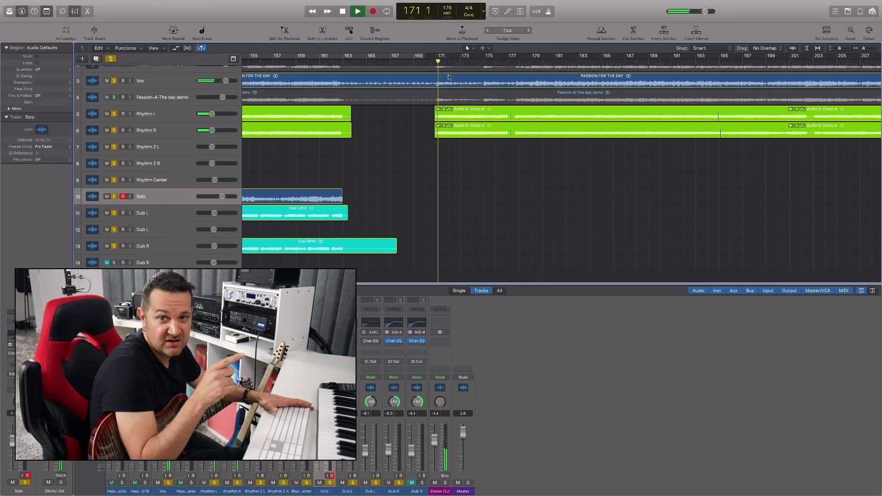
key("space")
- Play the song's opening from bar 7 and examine the first rhythm, solo and dub regions
key("z")
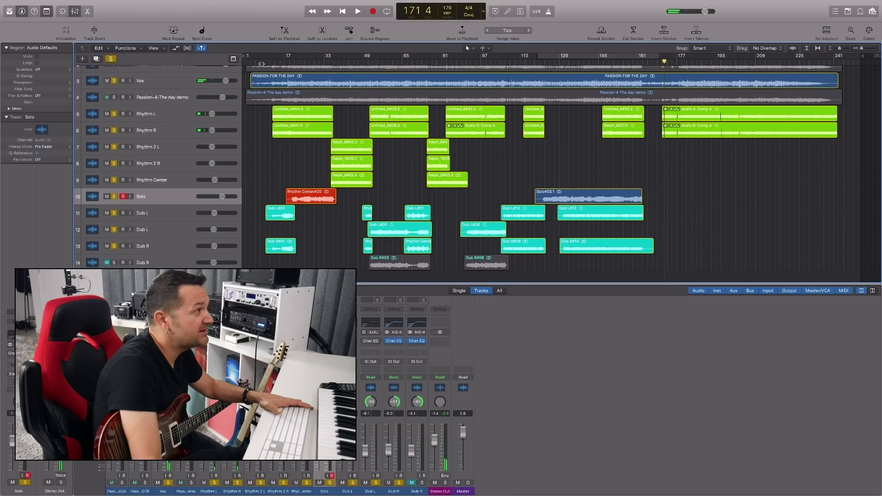
key("space")
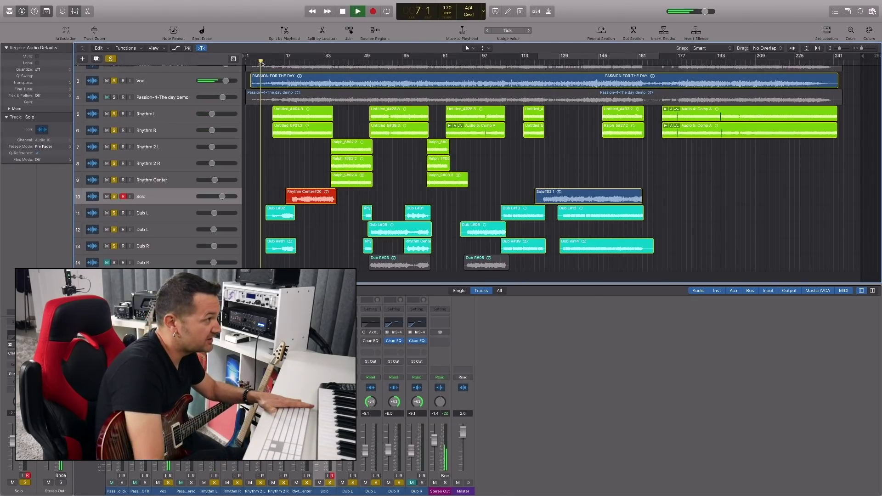
key("z")
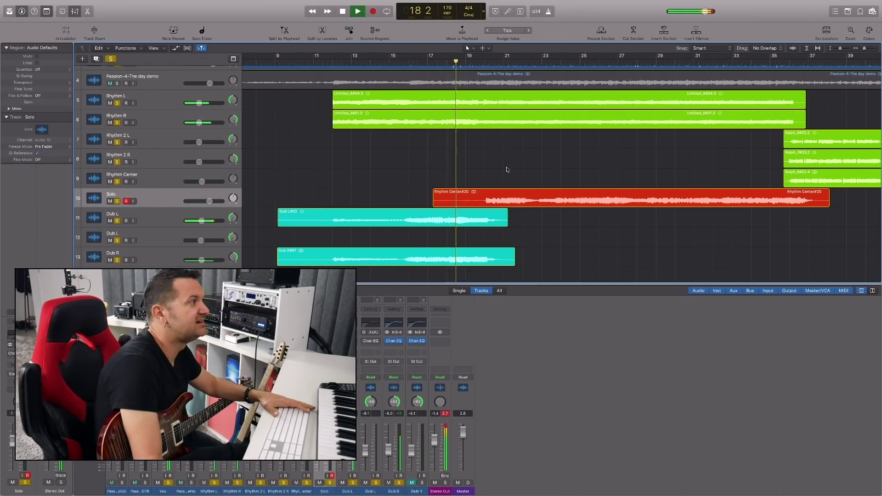
key("super+Left")
key("super+Left")
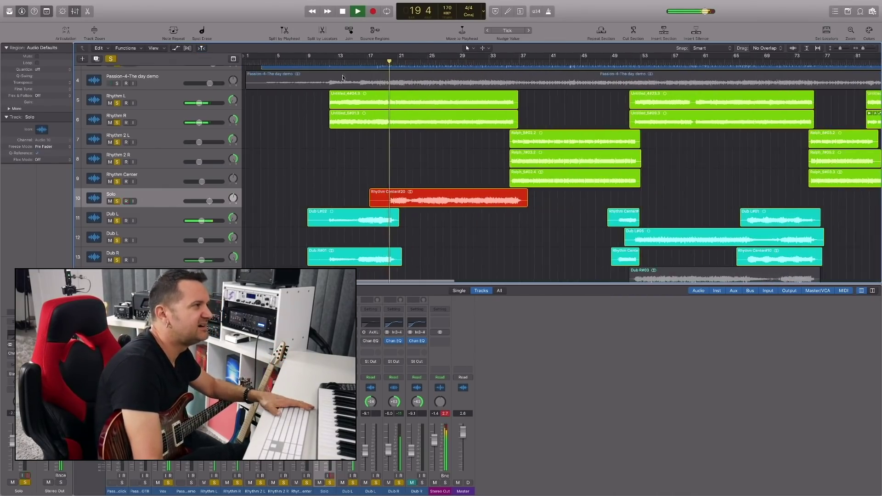
key("space")
left_click_drag(324, 61, 403, 80)
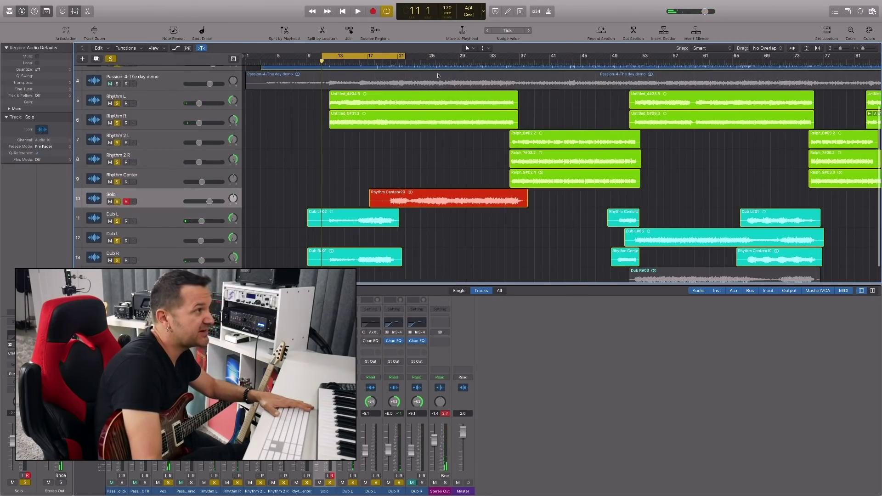
left_click(392, 59)
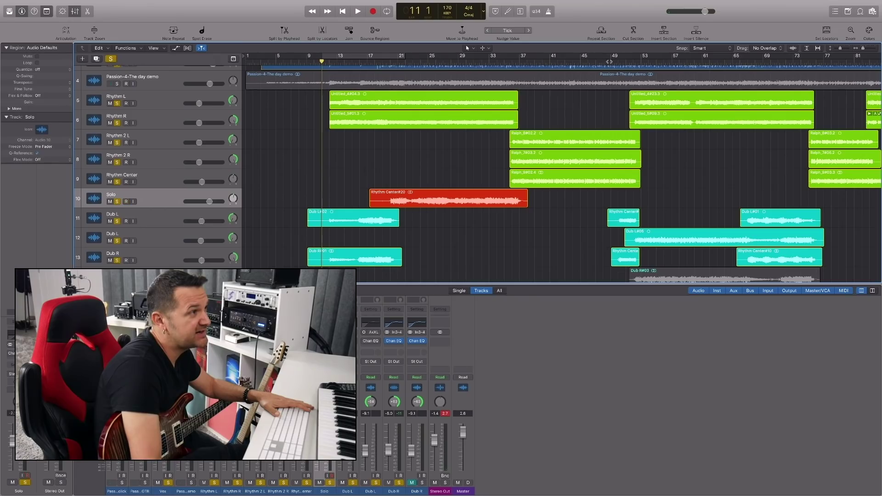
- Play the second and third dub entries from around bars 48 and 64, then stop as the next rhythm section begins
double_click(609, 61)
scroll(747, 201, "up", 5)
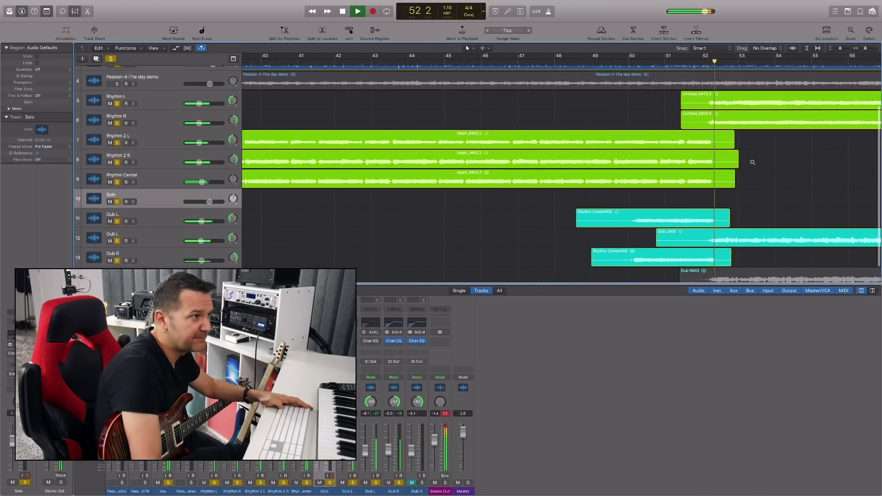
scroll(752, 162, "down", 10)
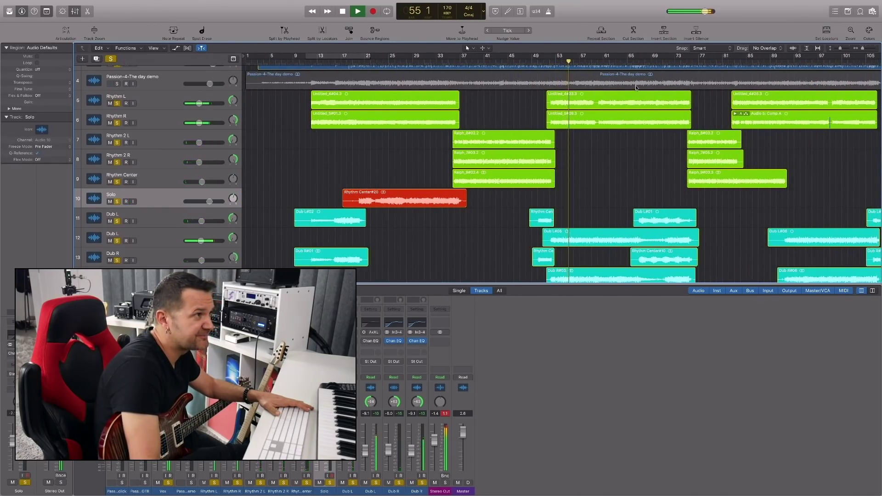
left_click(622, 61)
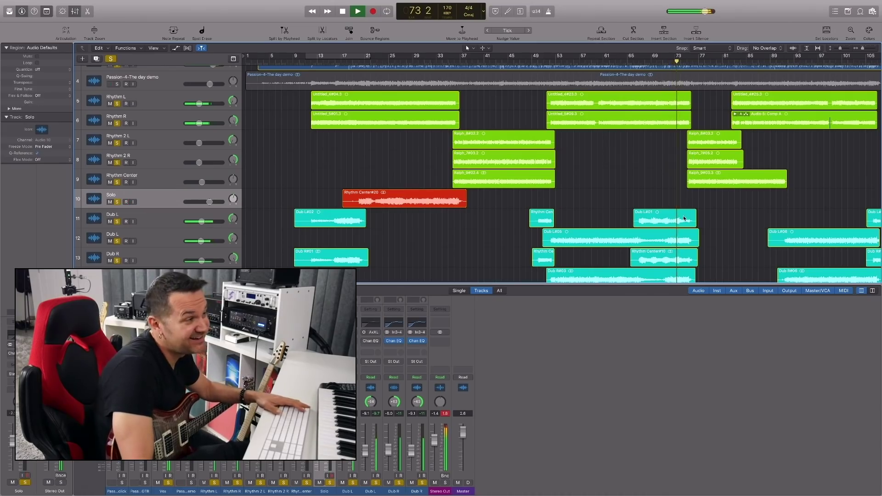
key("super+Left")
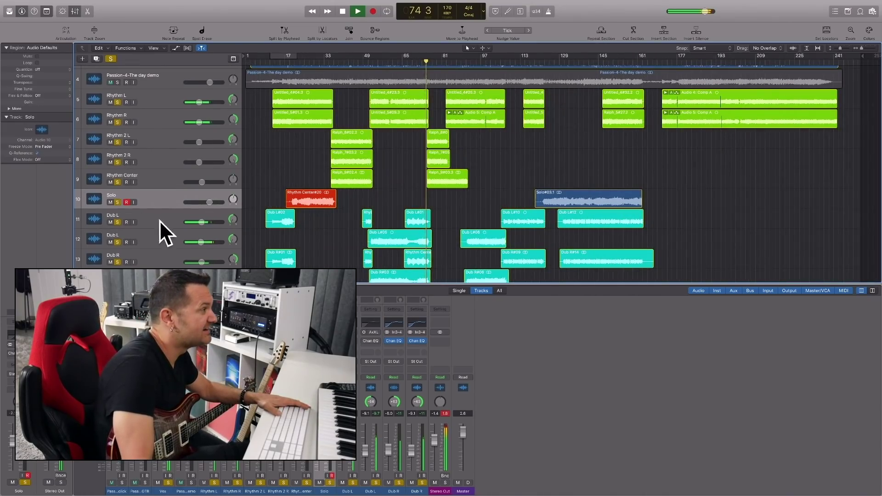
key("space")
- Select the first Dub L track and play through the entry of the final Rhythm L and Rhythm R section
left_click(155, 223)
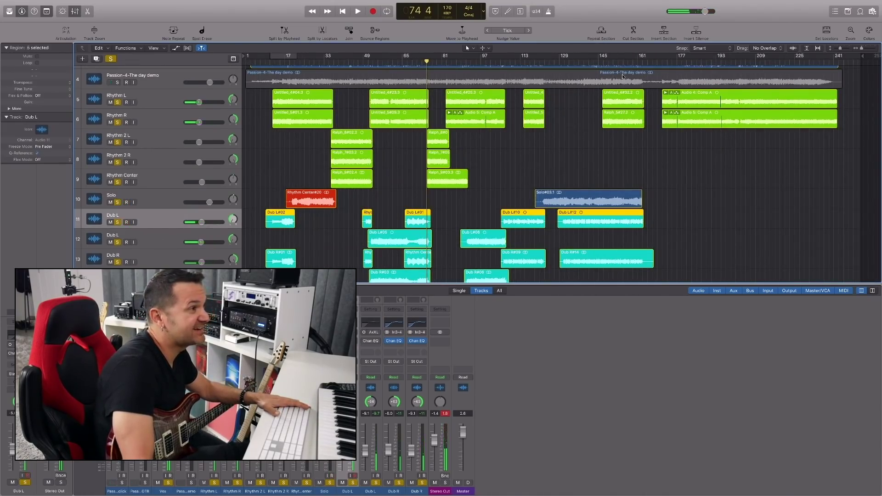
left_click(632, 61)
key("space")
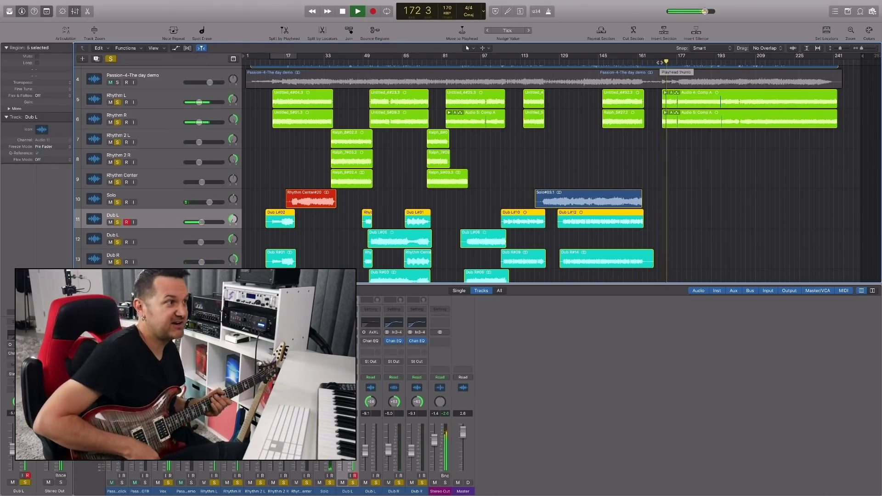
key("space")
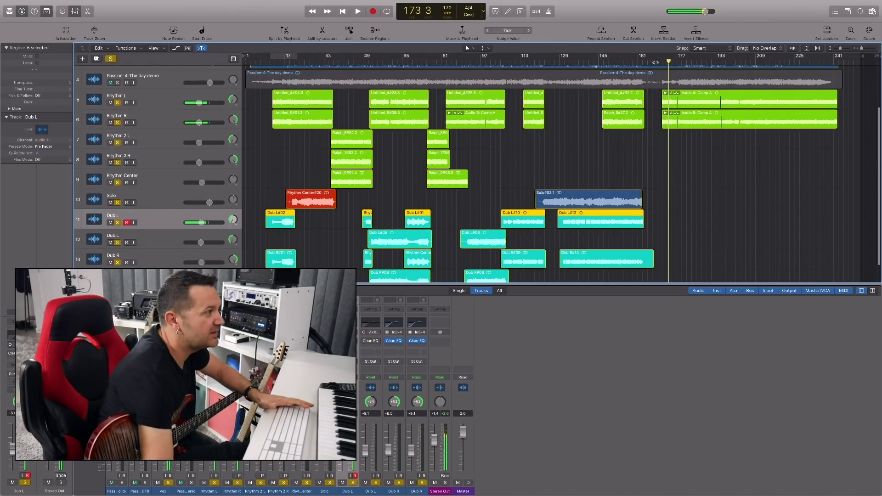
- Record a guitar dub on the first Dub L track from bar 169 to about bar 180
key("comma")
key("comma")
key("comma")
key("comma")
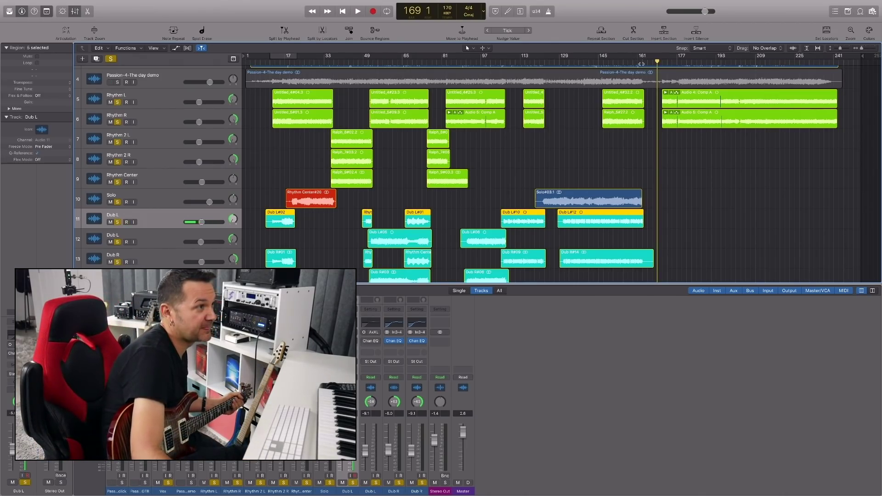
key("r")
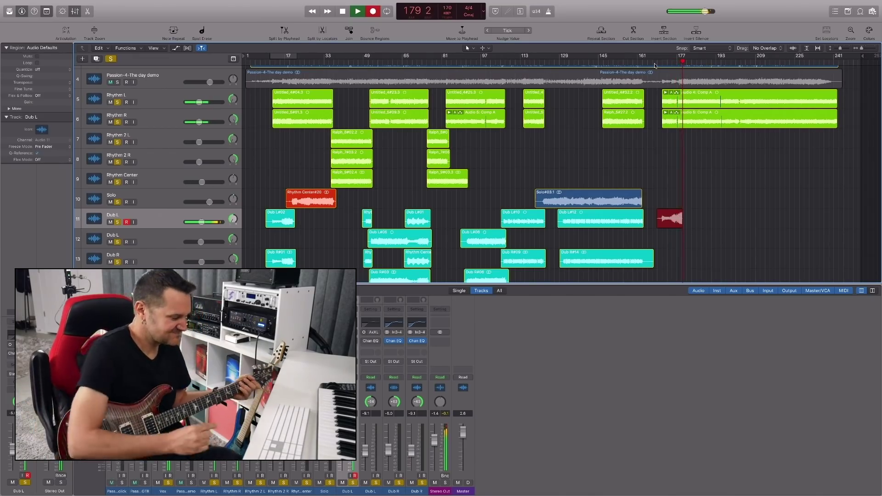
key("space")
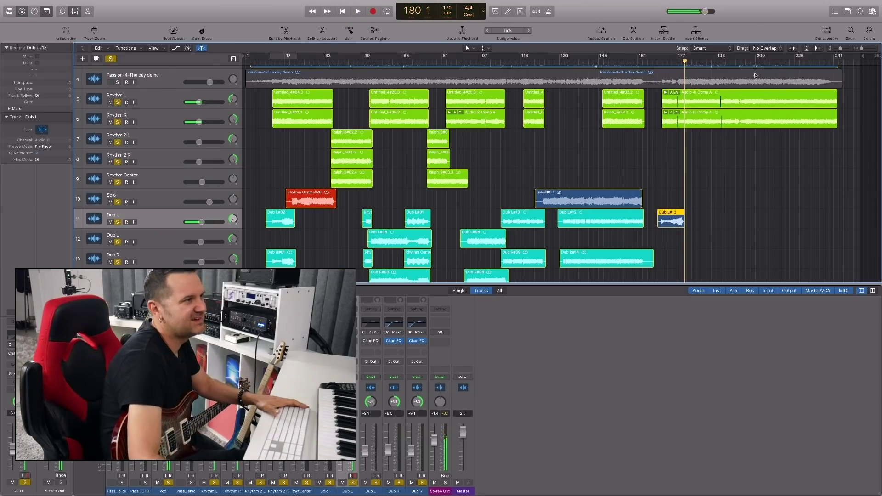
- Replay the end of the new Dub L take, then undo the recording
left_click(674, 63)
key("space")
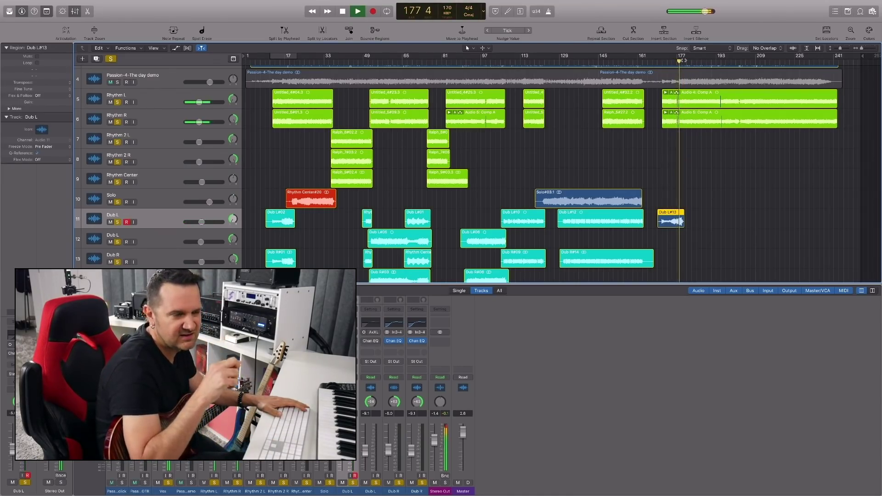
key("space")
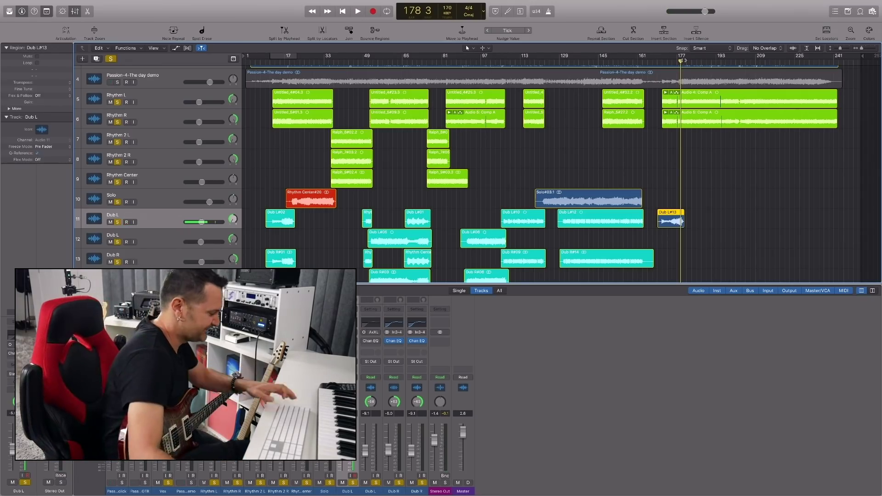
key("super+z")
- Record the Dub L part again from bar 169, stopping at about bar 180
left_click(657, 63)
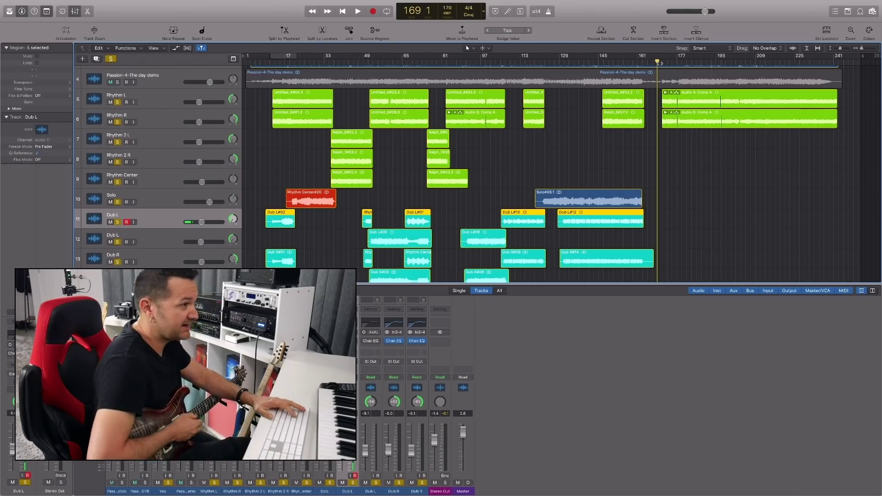
key("r")
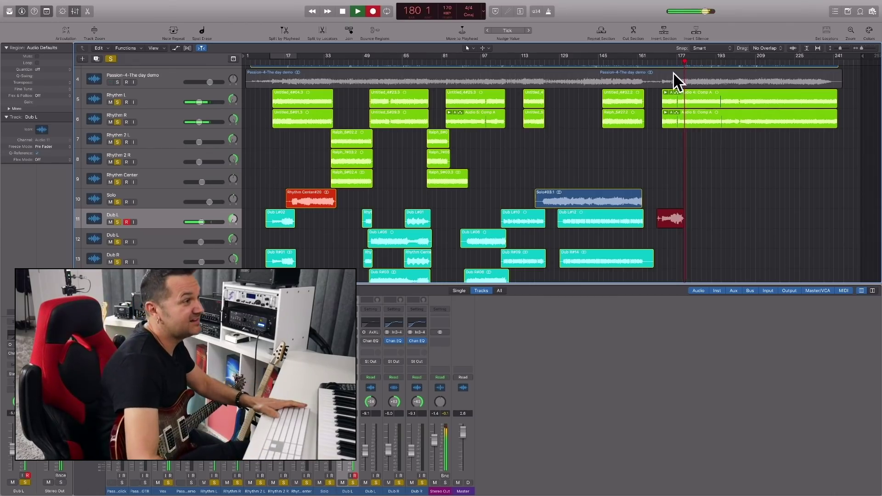
key("space")
- Arm the first Dub R track, record a matching dub from bar 169 to about bar 180, and play both takes together
left_click(657, 67)
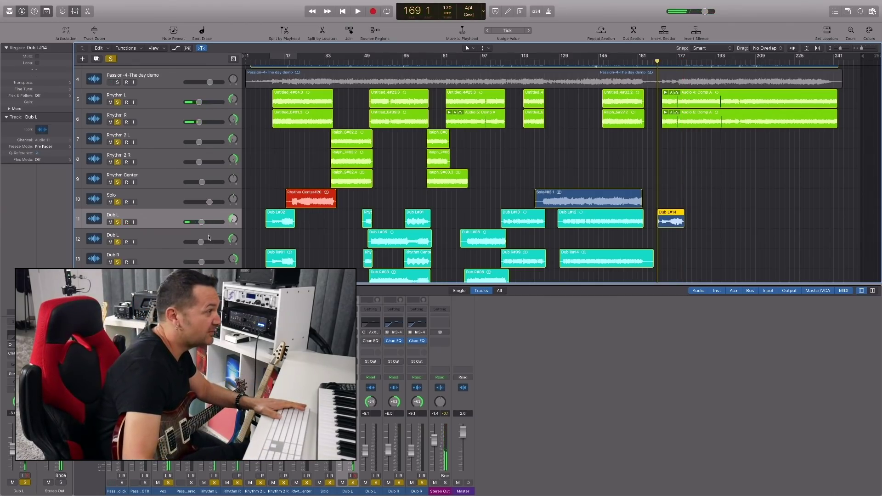
left_click(156, 260)
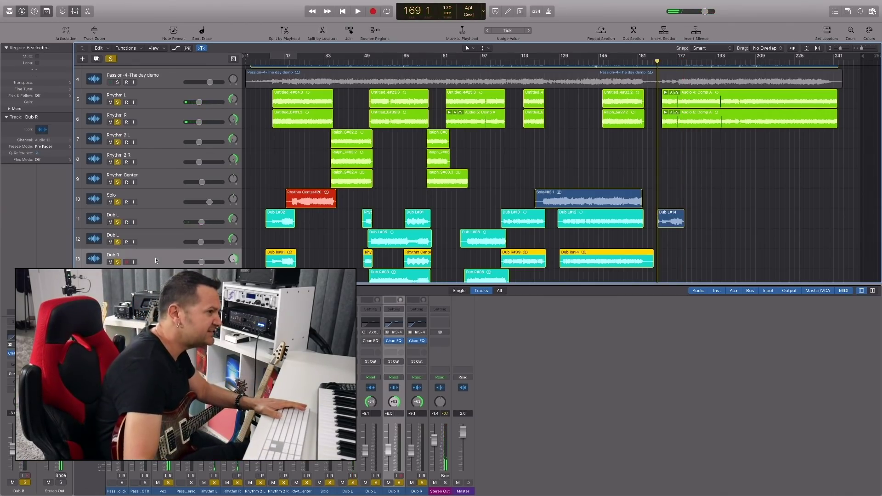
left_click(127, 263)
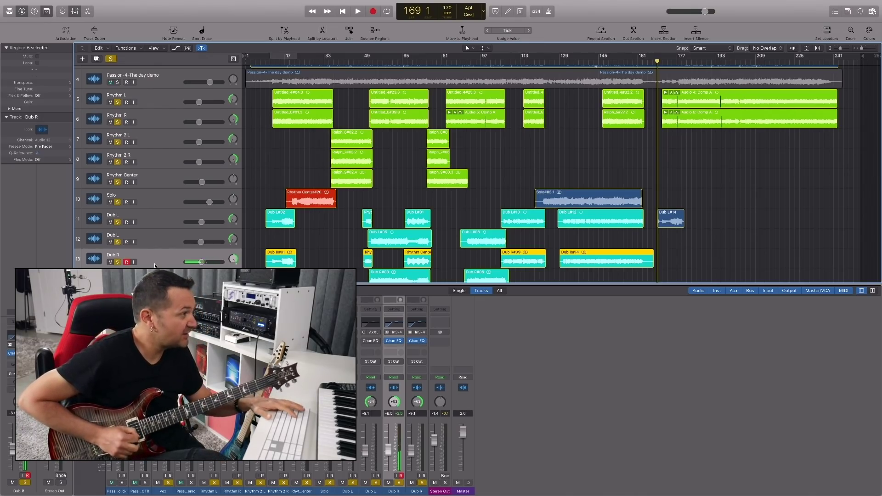
key("r")
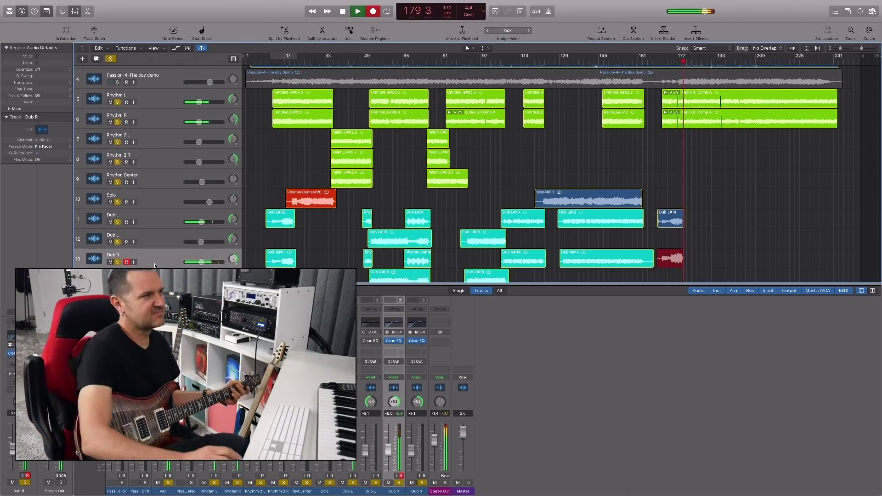
left_click(667, 63)
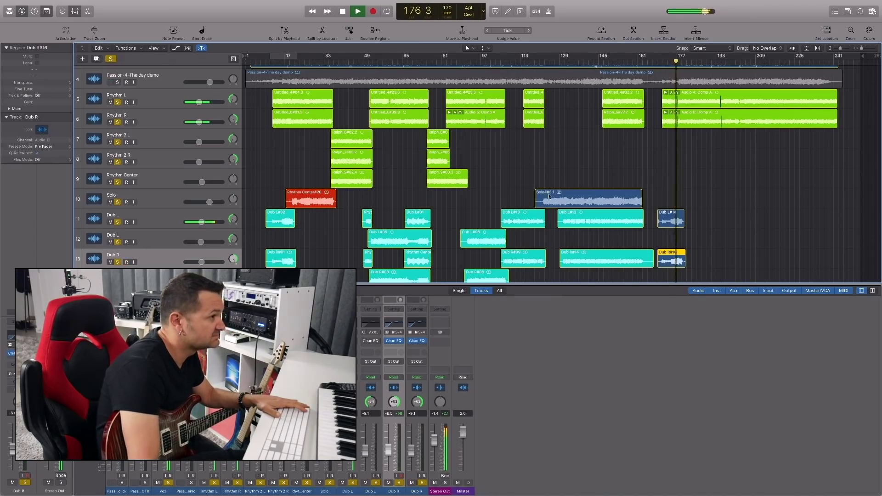
- Color the new Dub L and Dub R regions turquoise like the other dubs, and both Solo regions red
left_click_drag(711, 265, 597, 216)
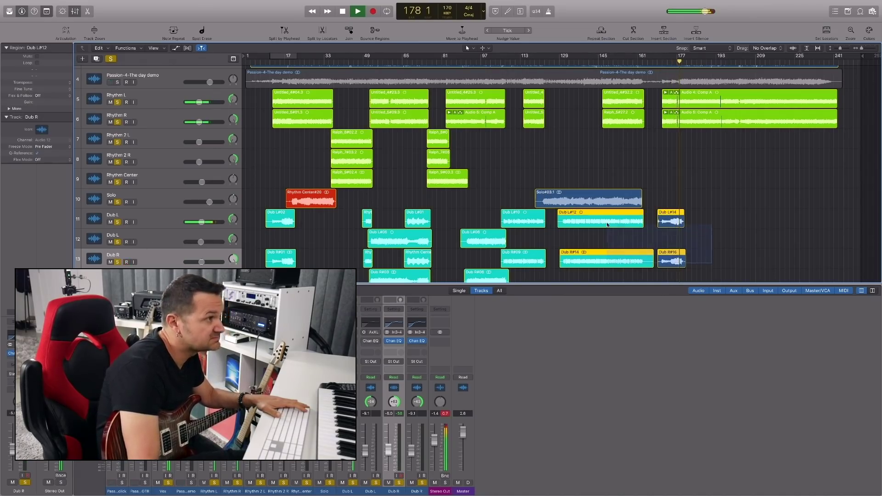
scroll(597, 183, "up", 1)
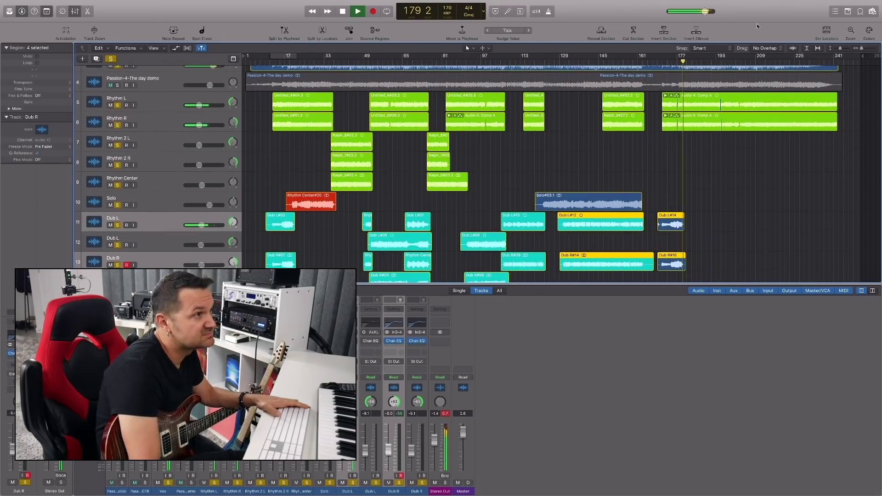
key("space")
key("alt+c")
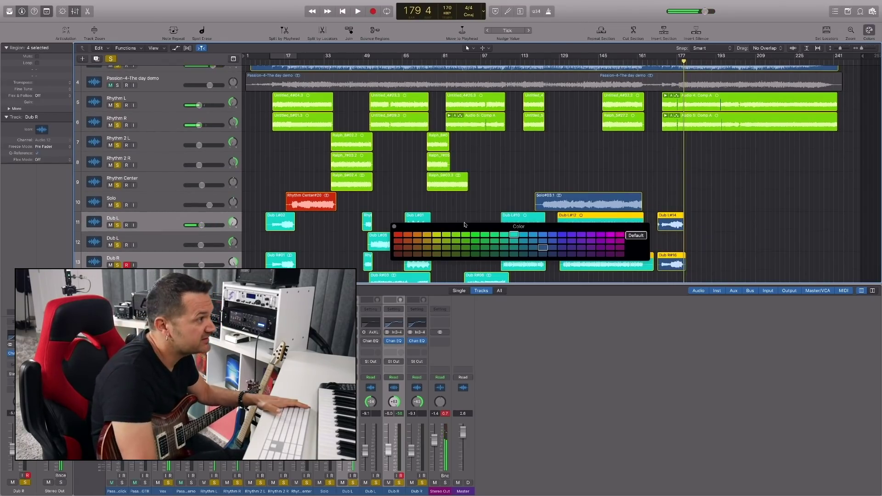
left_click(515, 236)
left_click(384, 188)
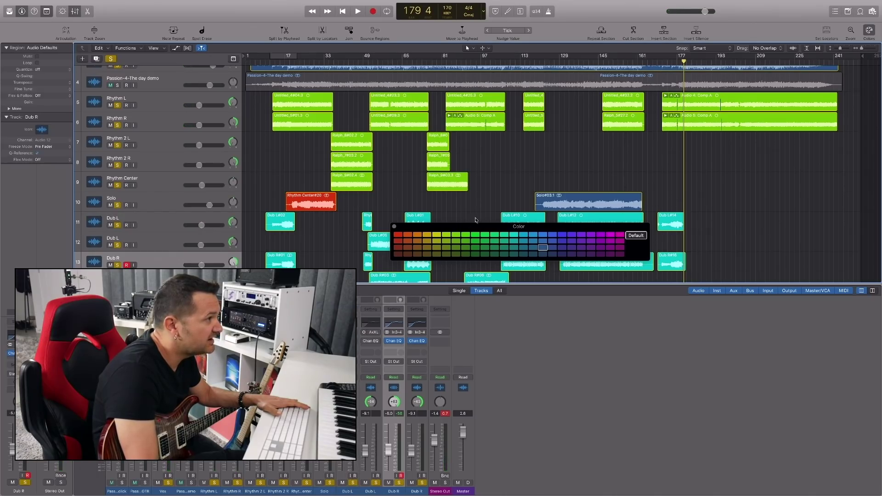
left_click_drag(704, 197, 321, 199)
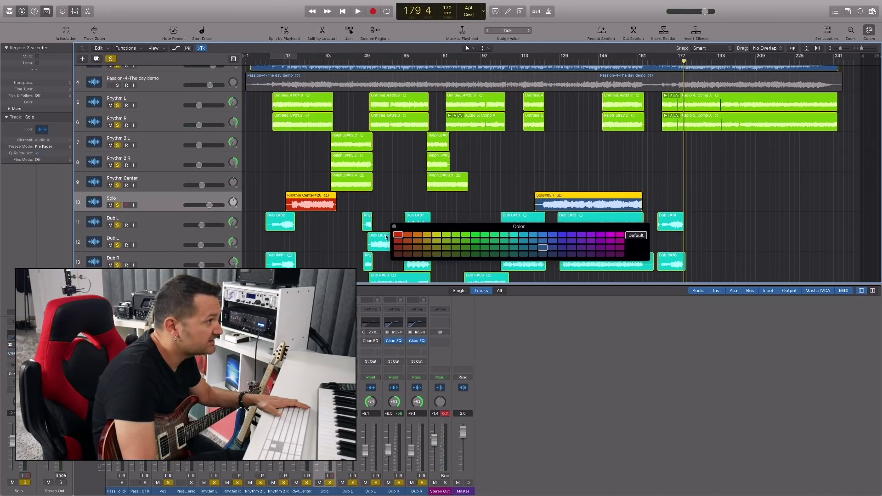
left_click(403, 236)
- Play the final rhythm section after the new dubs from about bar 186, close the color palette and stop
key("space")
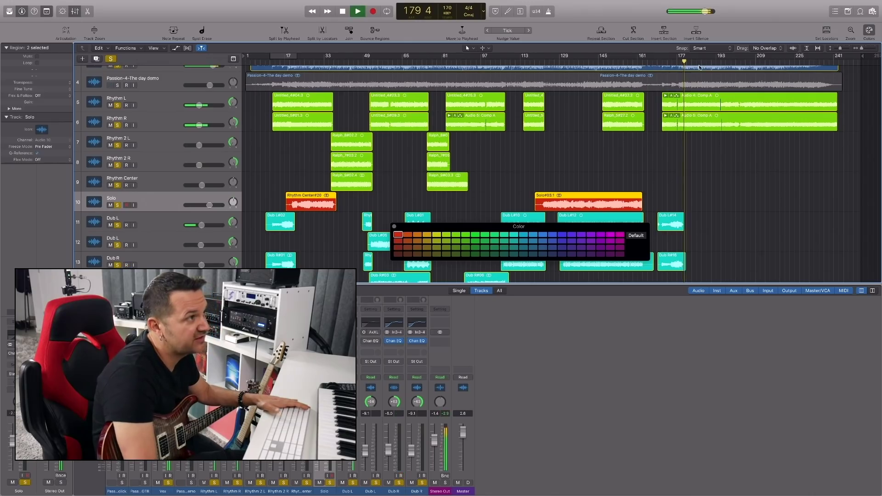
left_click(701, 61)
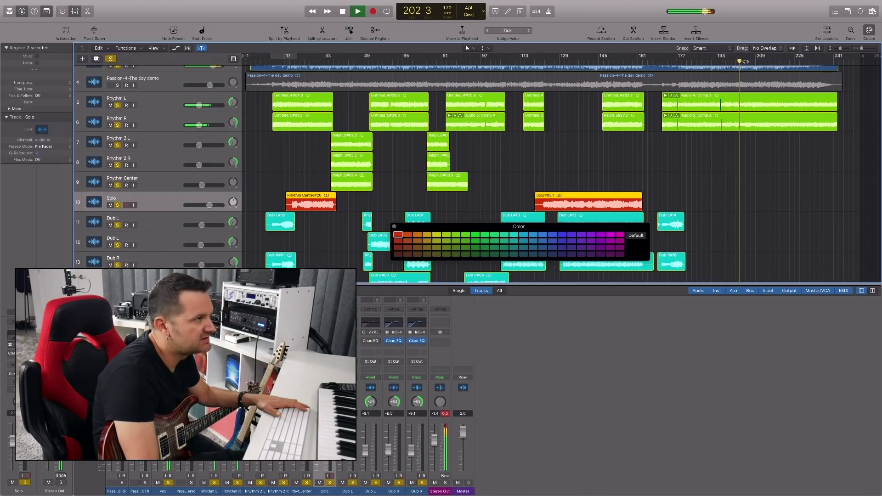
left_click(704, 58)
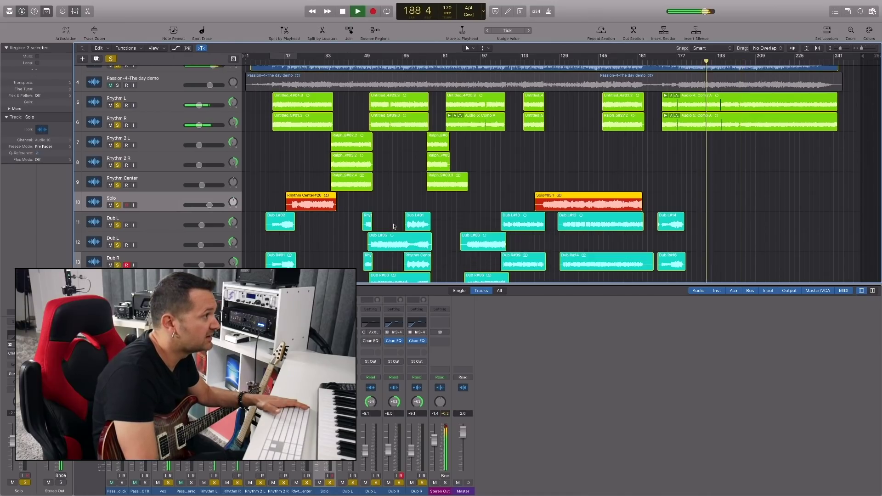
left_click(394, 226)
key("space")
- Audition the Dub L and Dub R parts around bars 111, 71 and 93
key("space")
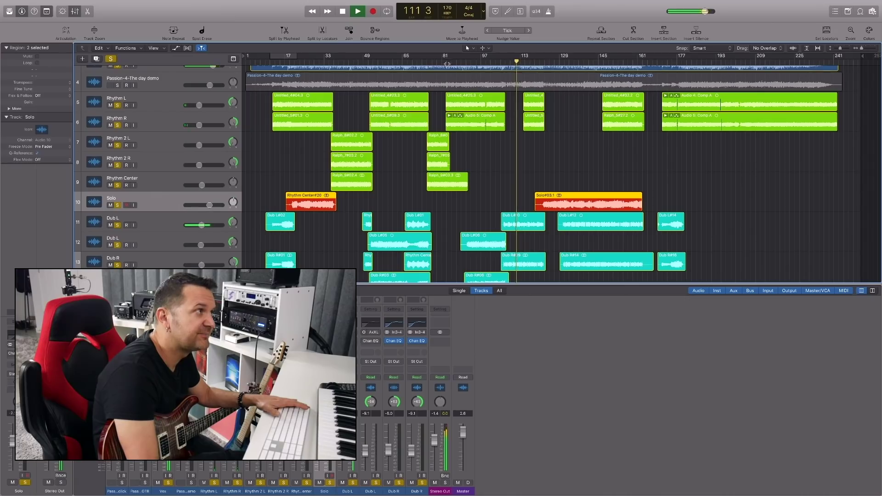
left_click(418, 62)
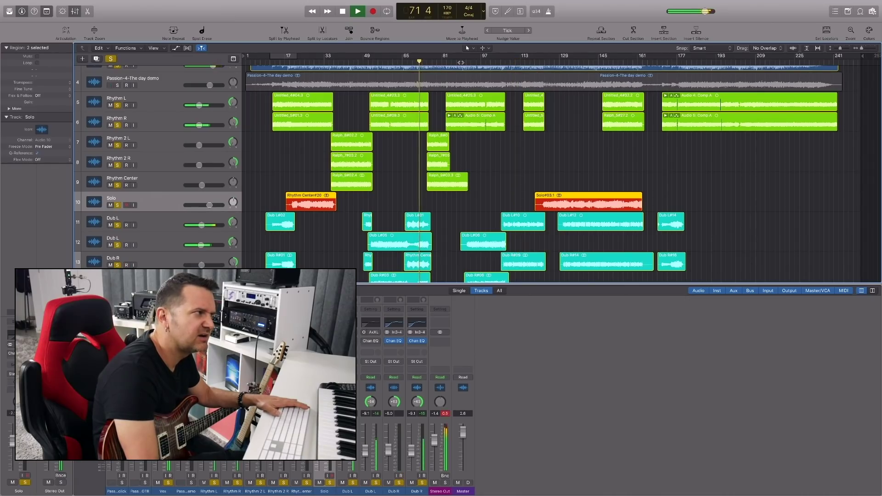
left_click(461, 62)
left_click(471, 62)
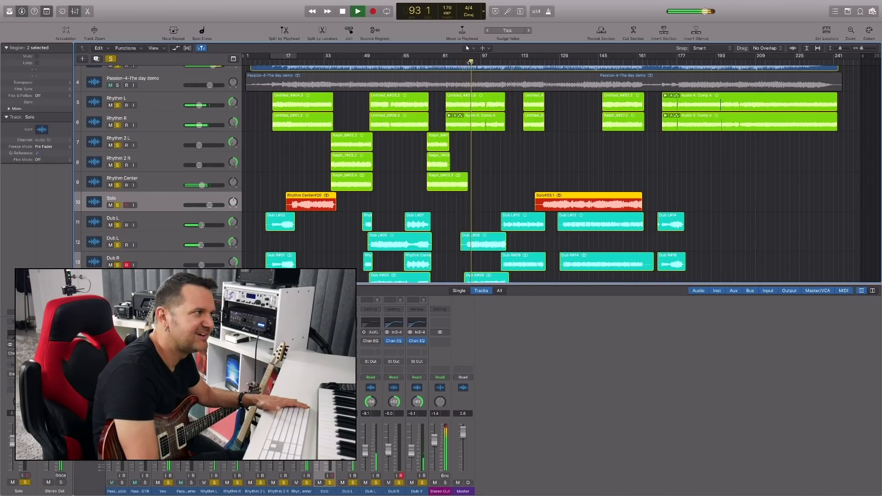
key("space")
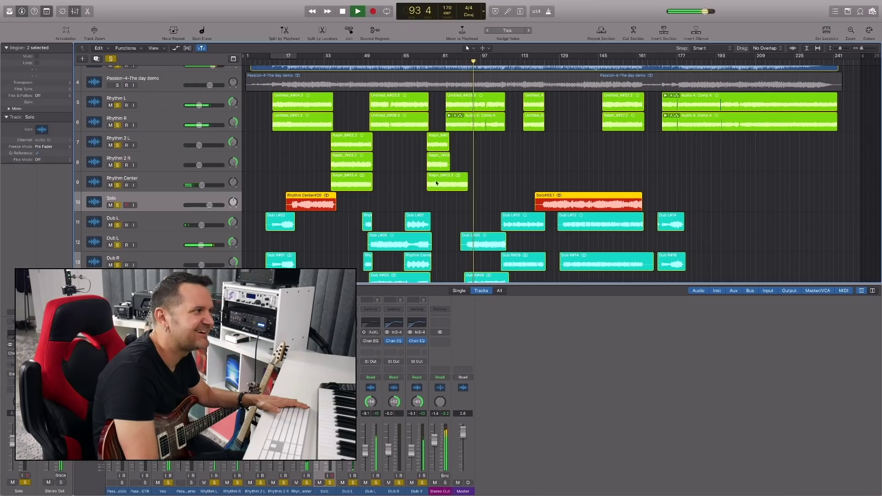
- Select the second Dub L track and disarm recording on the first Dub R track
scroll(161, 211, "down", 1)
left_click(161, 211)
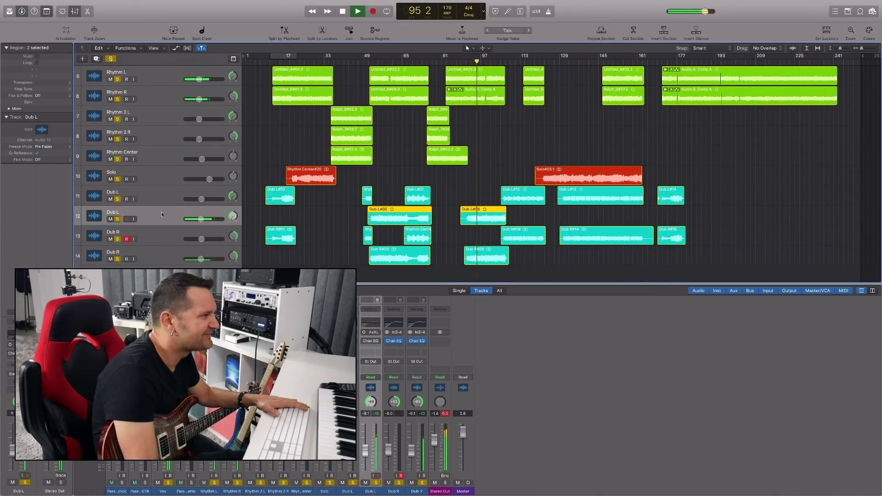
left_click(127, 239)
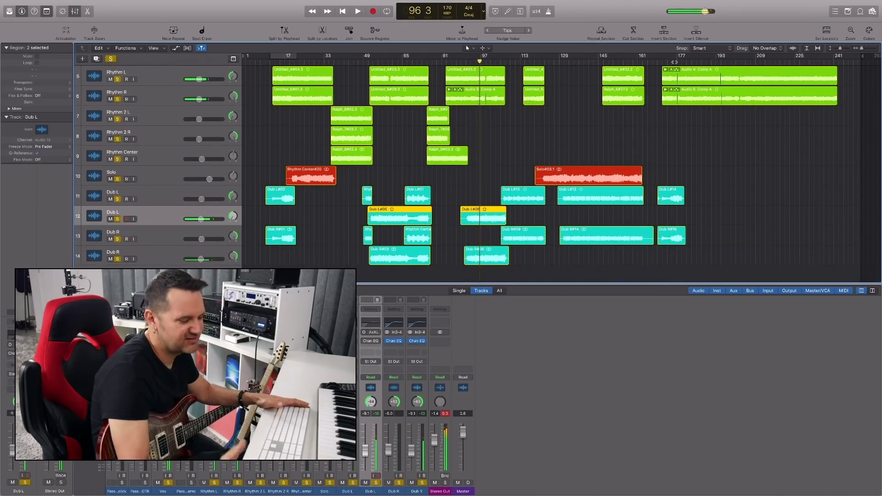
- Play the final section from about bar 175 to hear the new Dub L and Dub R takes with the rhythm guitars
key("space")
key("space")
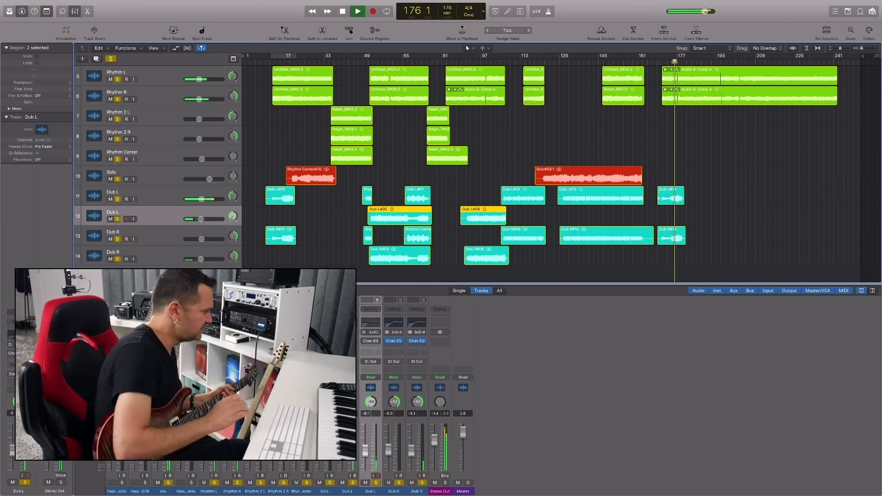